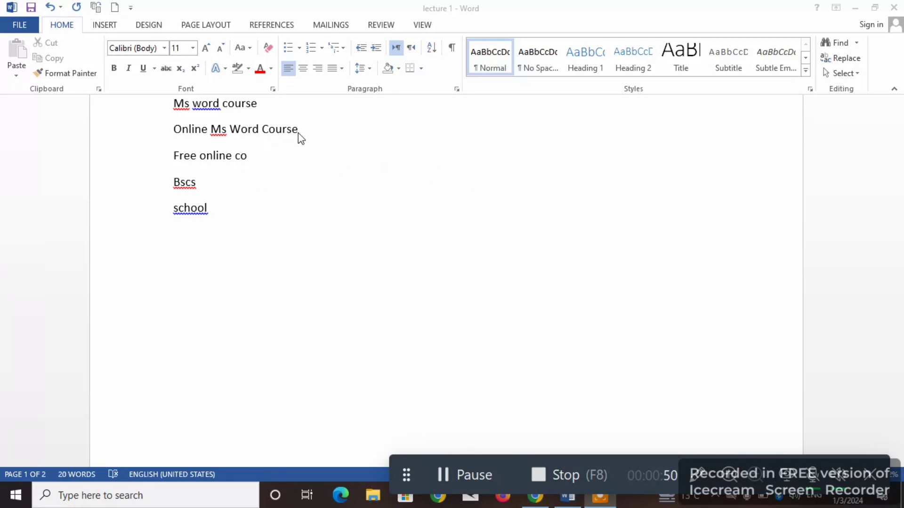
# - Review the bullet library and the new-bullet definition options for the lines "Online Ms Word Course" and "Free online co"
pyautogui.moveTo(296, 133); pyautogui.dragTo(189, 130)
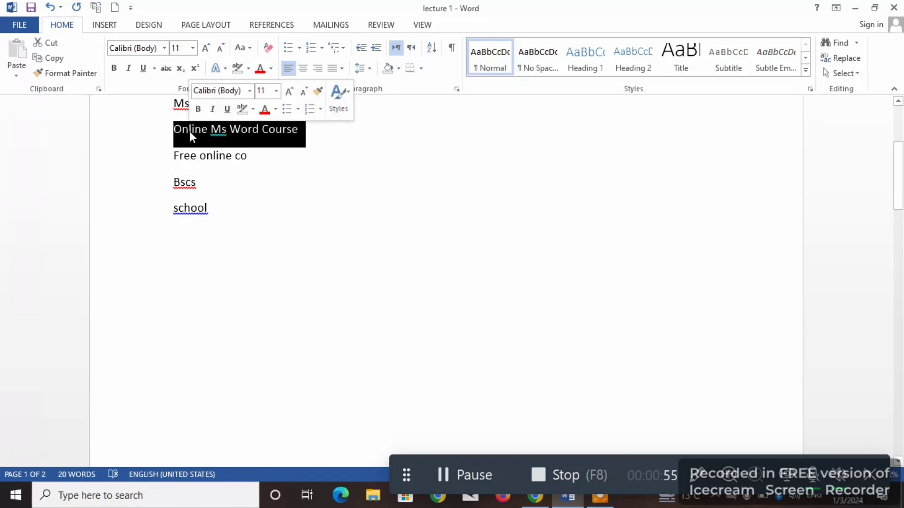
pyautogui.moveTo(266, 165); pyautogui.dragTo(197, 133)
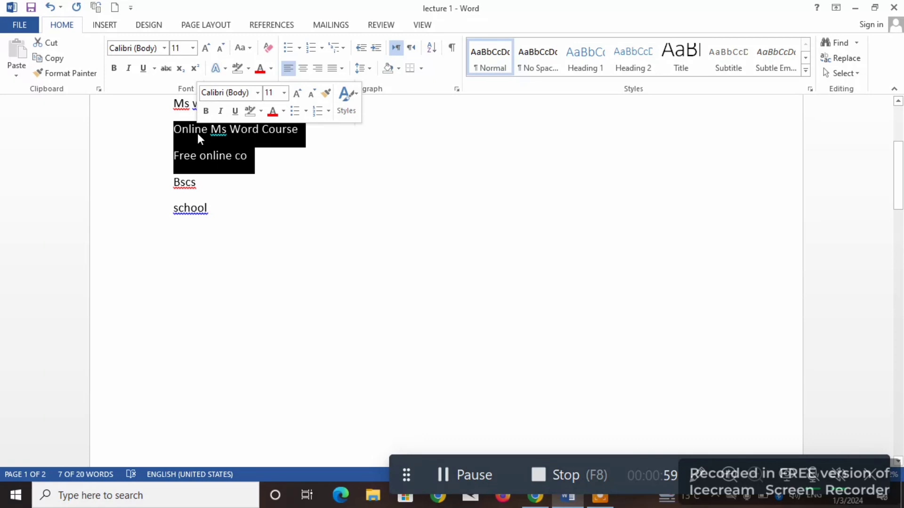
pyautogui.click(299, 50)
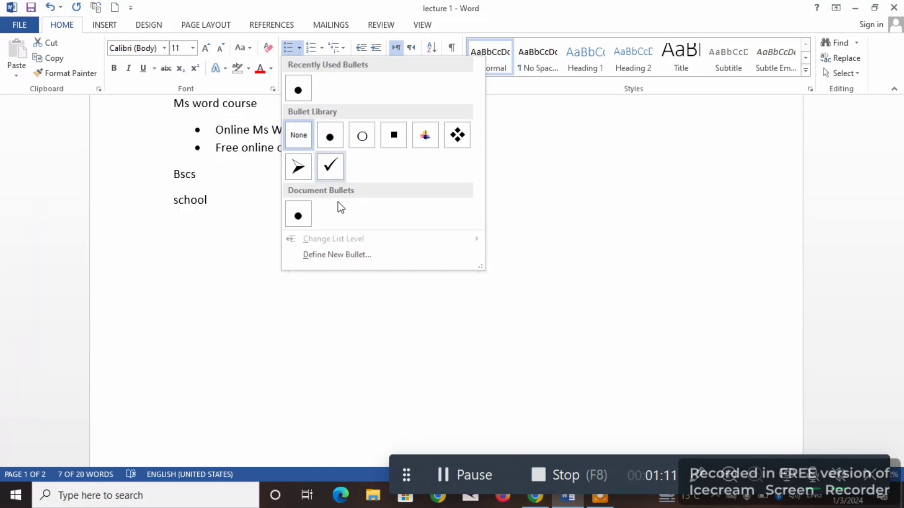
pyautogui.click(347, 256)
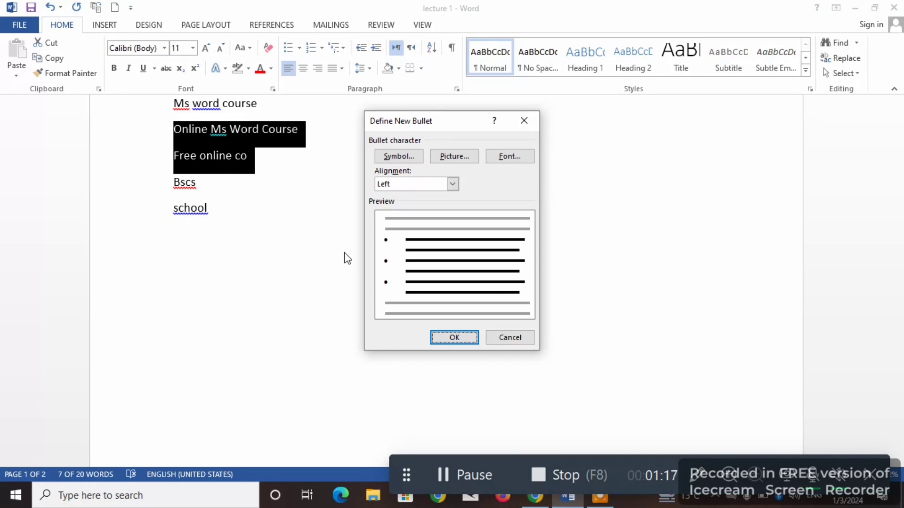
pyautogui.click(524, 121)
pyautogui.click(300, 49)
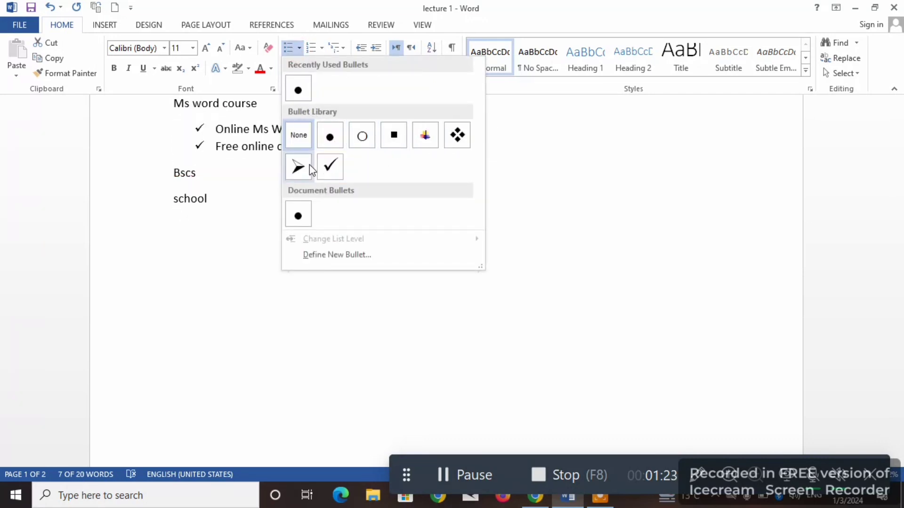
pyautogui.click(247, 213)
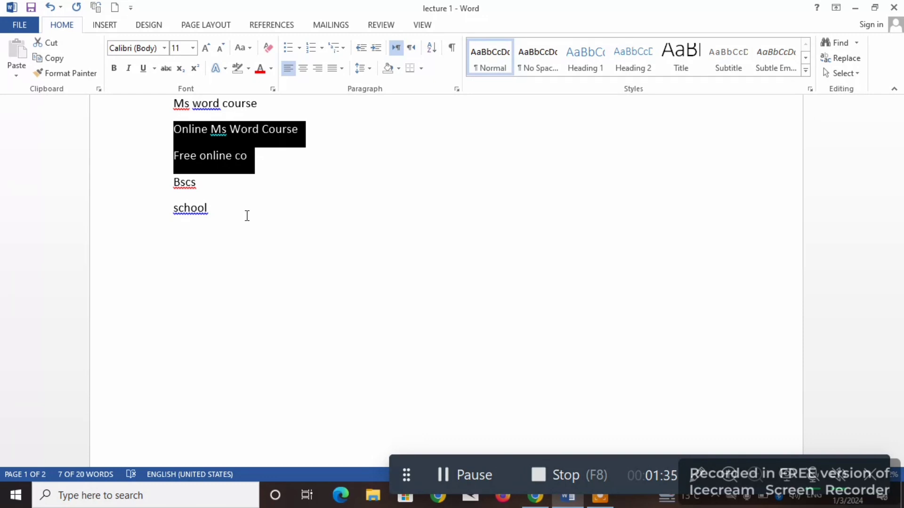
# - Look through the numbering formats available for the two selected lines, leaving the text unnumbered
pyautogui.click(321, 48)
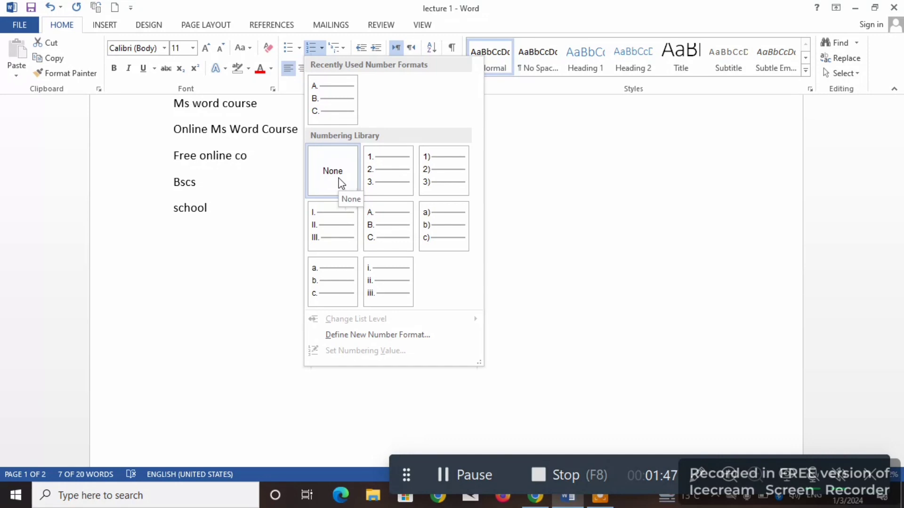
pyautogui.click(255, 206)
pyautogui.click(265, 161)
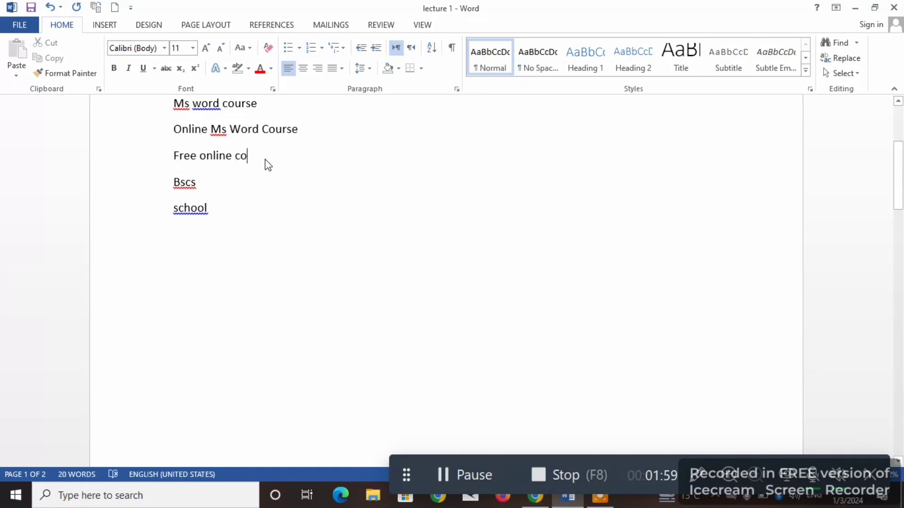
# - Apply the 1) a) i) multilevel list format to the "Free online co" line
pyautogui.moveTo(263, 159); pyautogui.dragTo(162, 150)
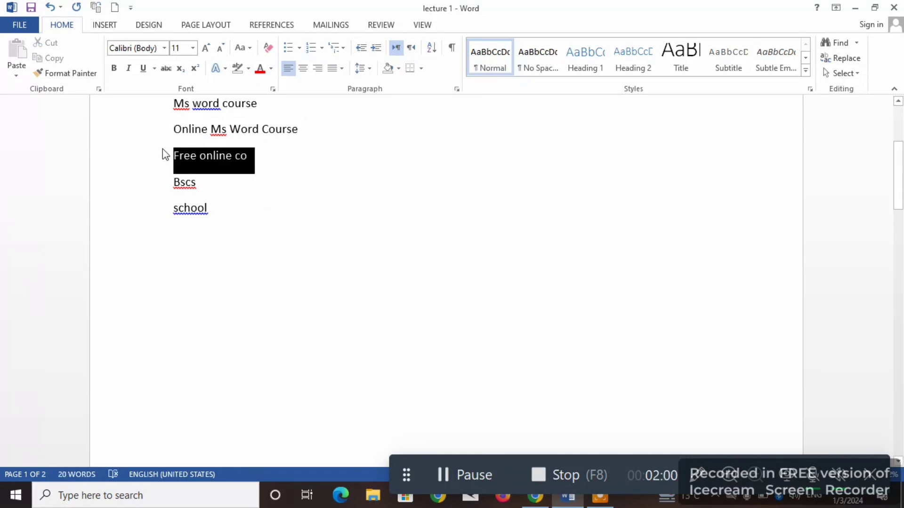
pyautogui.click(342, 48)
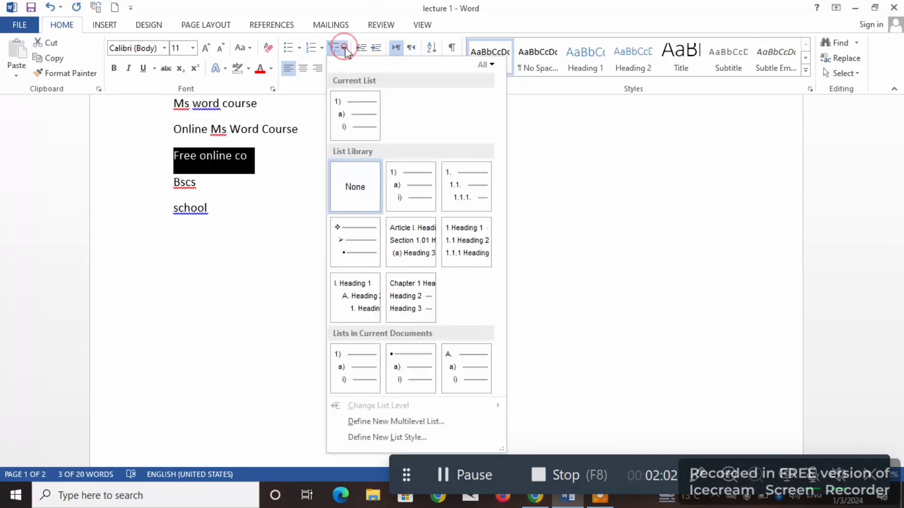
pyautogui.click(393, 188)
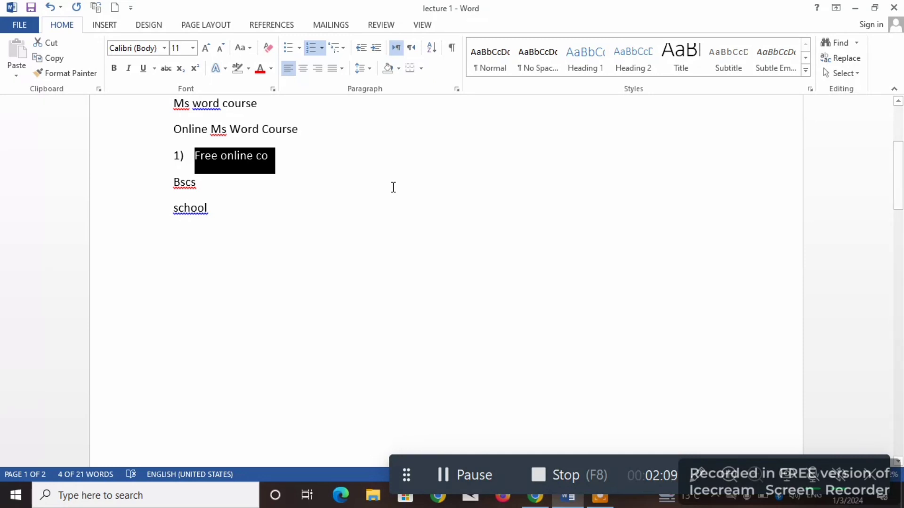
# - Complete the list item as "Free online common" and add an empty third-level item below it
pyautogui.click(296, 165)
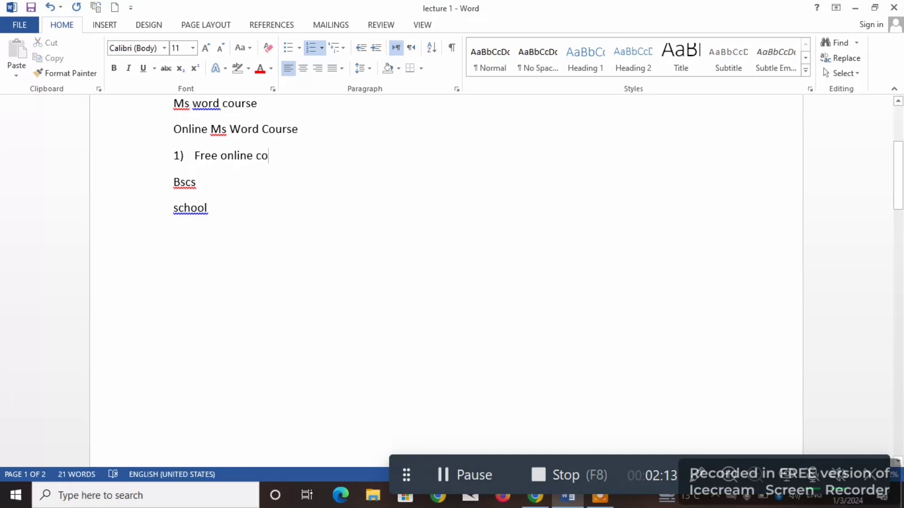
pyautogui.write('mon')
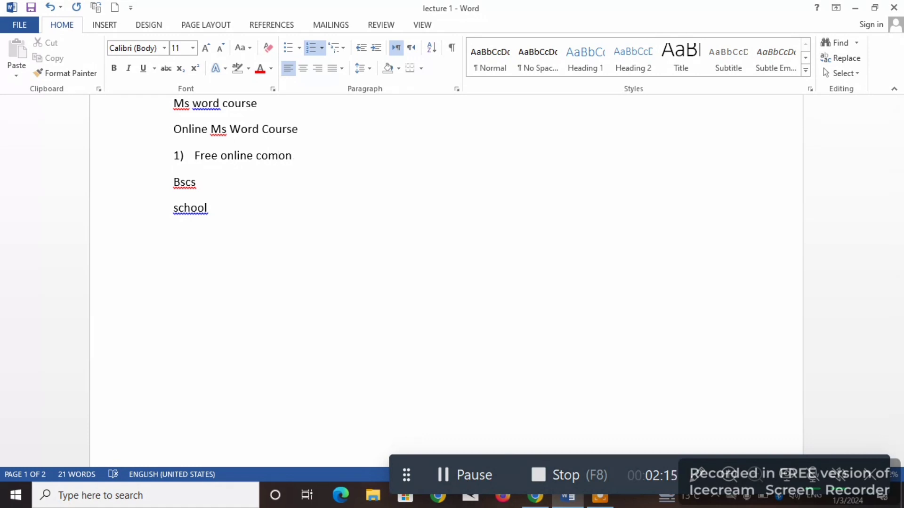
pyautogui.press('Return')
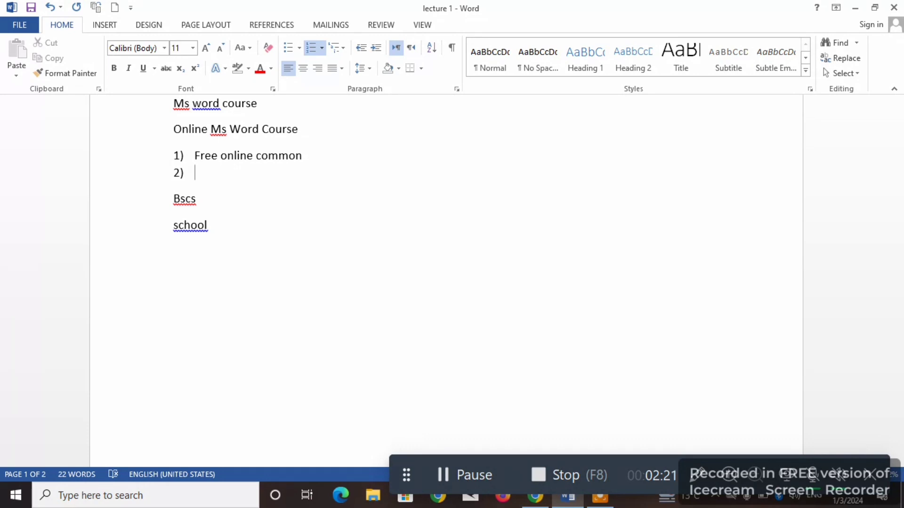
pyautogui.press('Tab')
pyautogui.press('Tab')
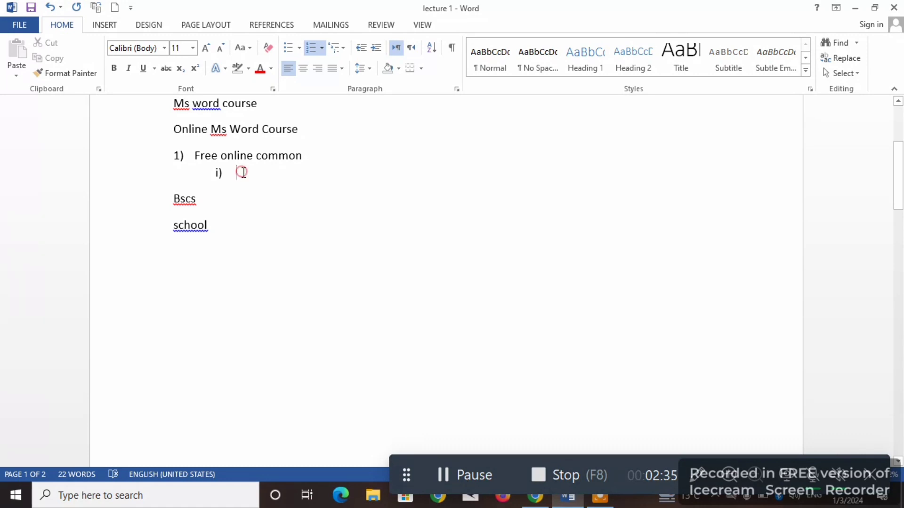
# - Clear the formatting of the "Free online common" line and try to clear it from the empty sub-item below
pyautogui.moveTo(240, 172); pyautogui.dragTo(177, 160)
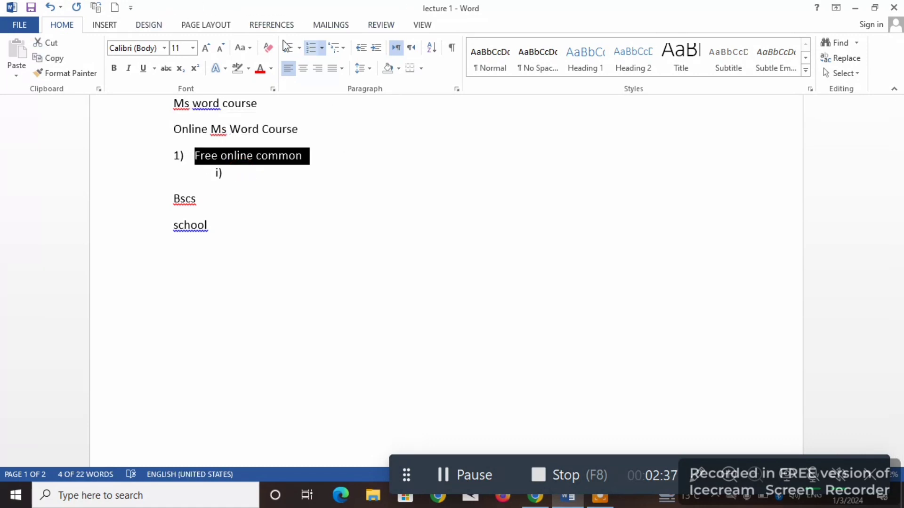
pyautogui.click(269, 46)
pyautogui.click(235, 189)
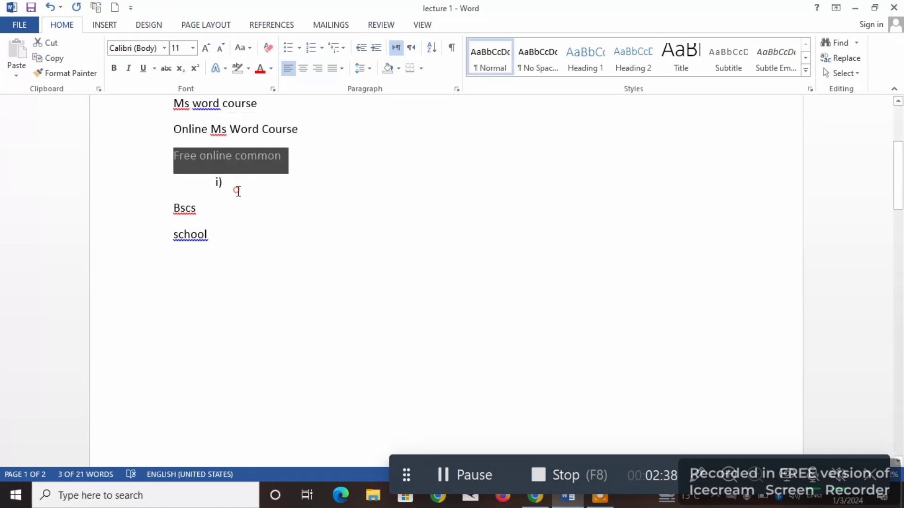
pyautogui.moveTo(222, 184); pyautogui.dragTo(275, 60)
pyautogui.click(268, 48)
pyautogui.click(312, 261)
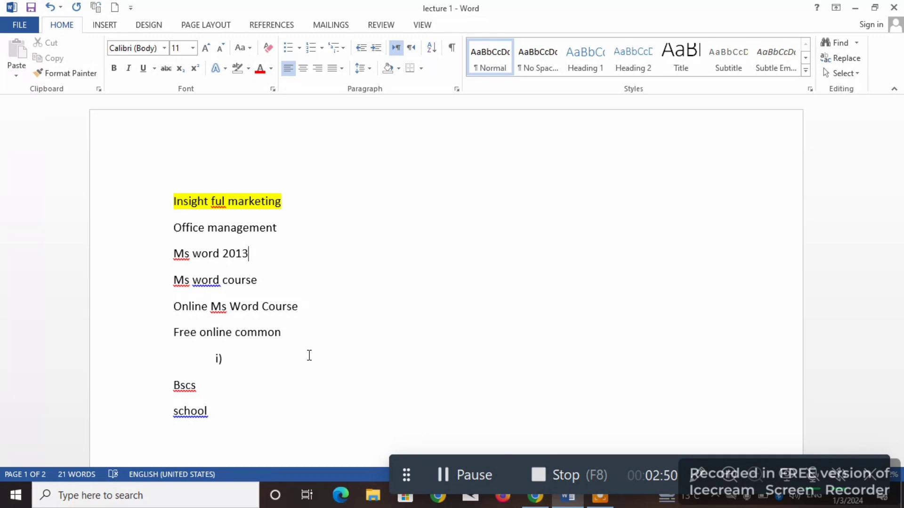
# - Increase the indent of the "Free online common" line to four levels
pyautogui.moveTo(284, 329); pyautogui.dragTo(184, 336)
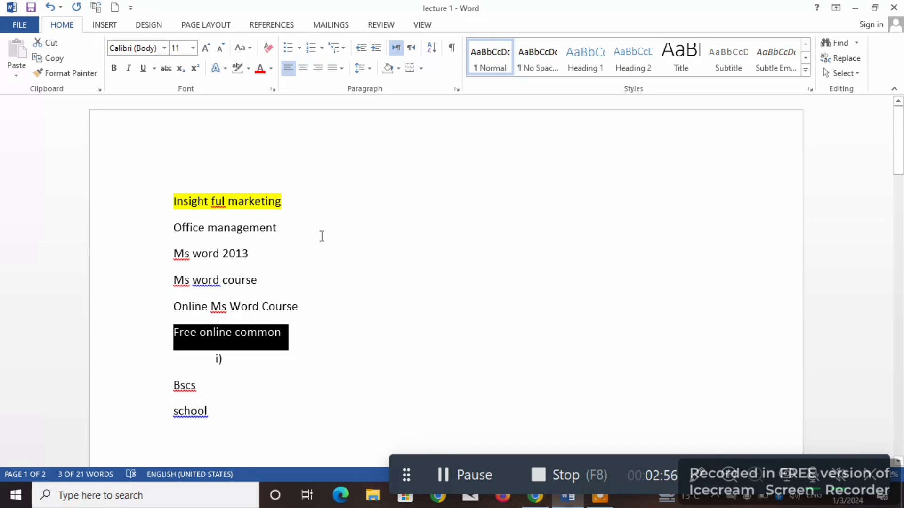
pyautogui.click(375, 48)
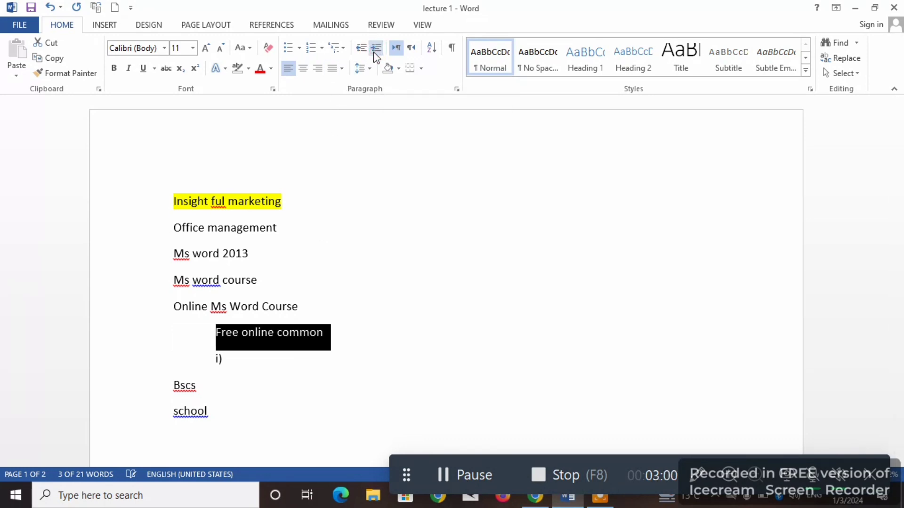
pyautogui.click(375, 48)
pyautogui.click(376, 48)
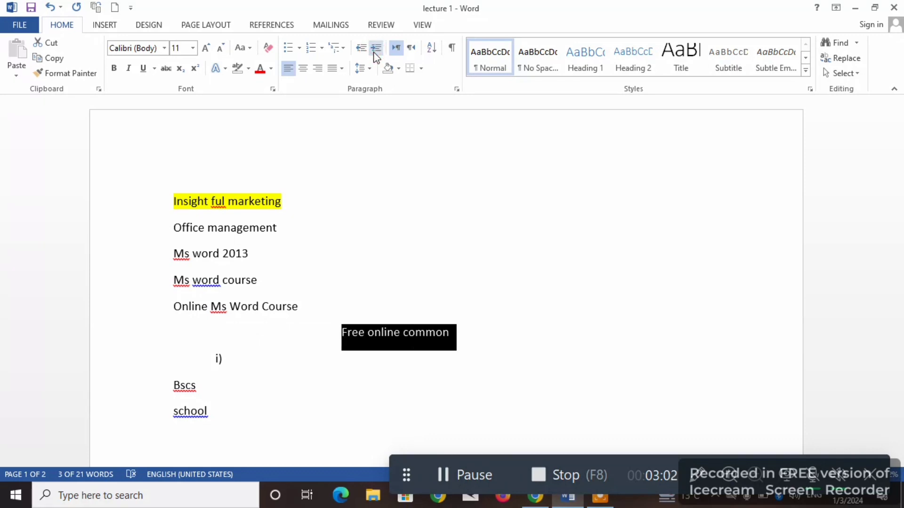
# - Move the indent of "Free online common" outward and inward again, and leave the line two levels in
pyautogui.click(361, 48)
pyautogui.click(361, 48)
pyautogui.click(361, 48)
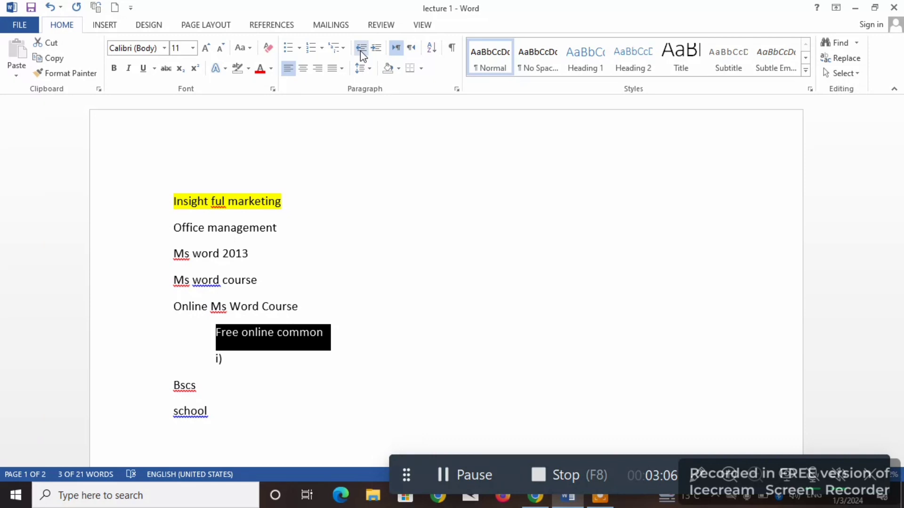
pyautogui.click(376, 49)
pyautogui.click(376, 49)
pyautogui.click(376, 49)
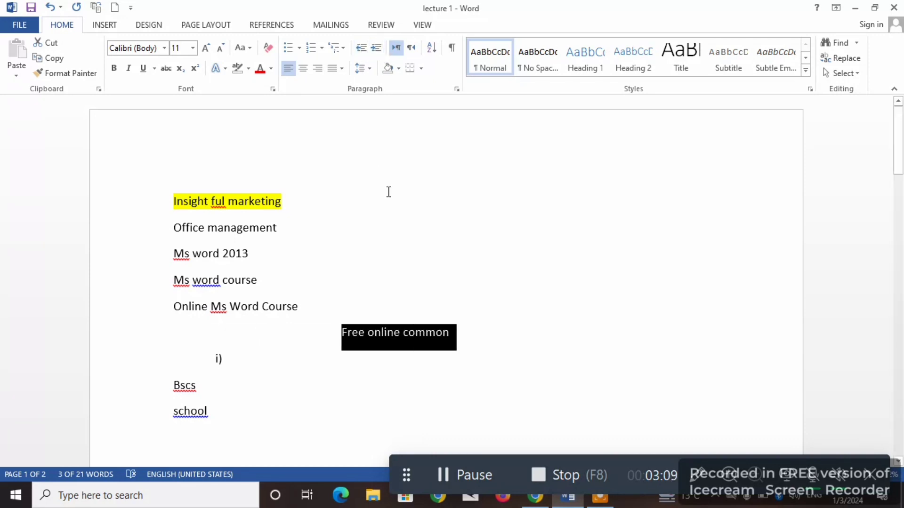
pyautogui.click(364, 48)
pyautogui.click(364, 48)
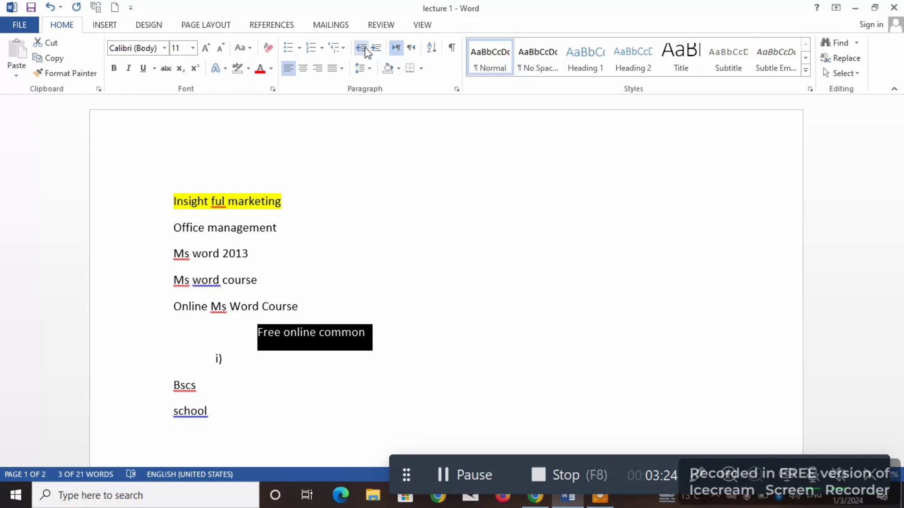
# - Set the text direction of the "Free online common" line to right-to-left
pyautogui.click(398, 48)
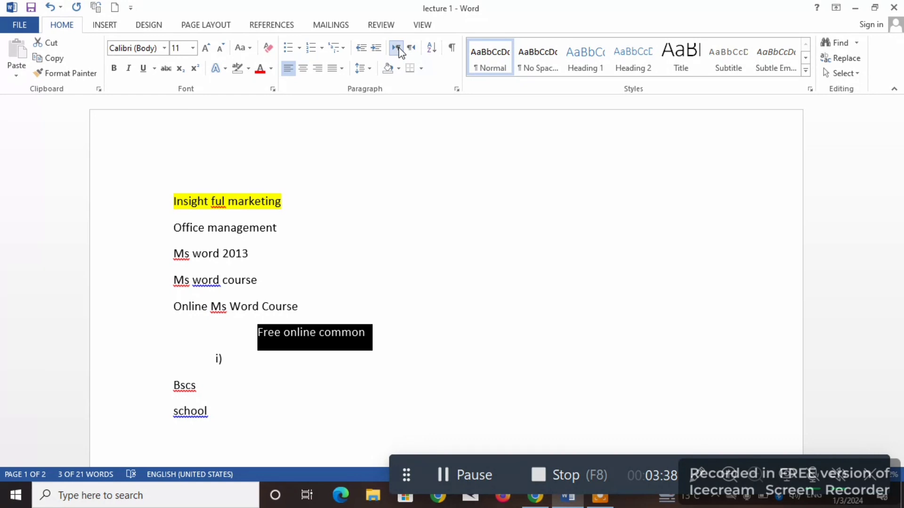
pyautogui.click(411, 48)
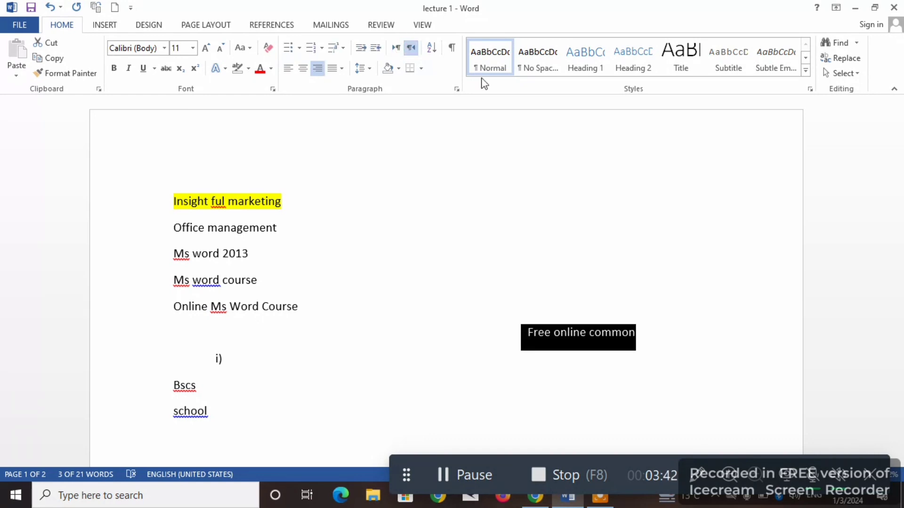
# - Append "jj" to the end of the "Ms word 2013" line, removing the surplus letters
pyautogui.click(601, 271)
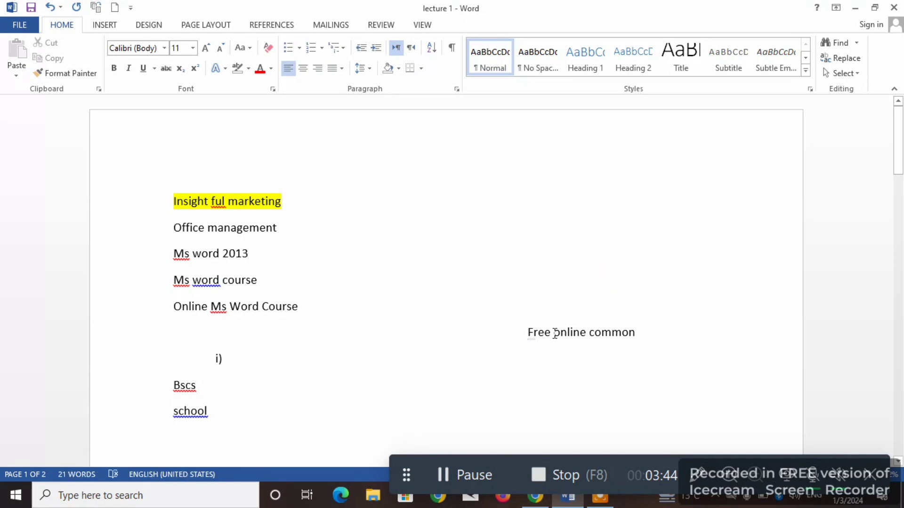
pyautogui.write('jjjjj')
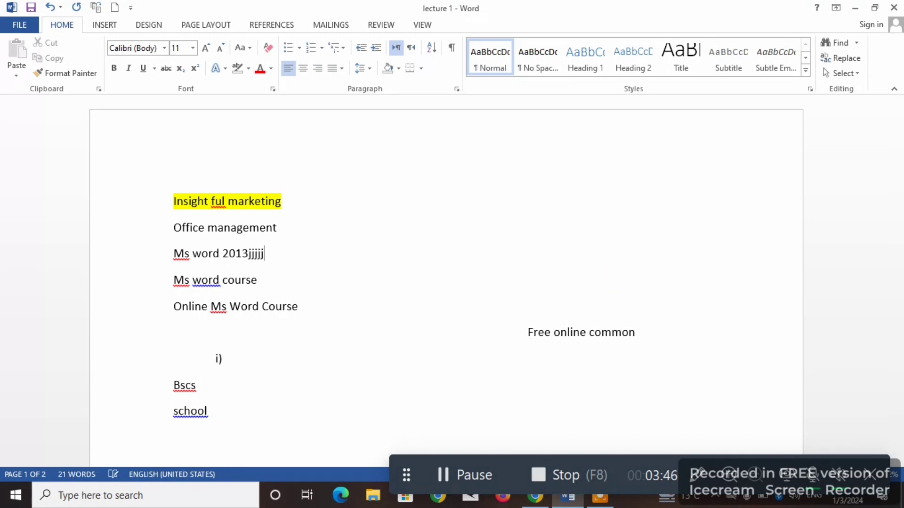
pyautogui.press('BackSpace')
pyautogui.press('BackSpace')
pyautogui.press('BackSpace')
# - Insert "kkkkk" after "Fr" in the "Free online common" line, then continue with l and k letters in left-to-right direction
pyautogui.click(540, 335)
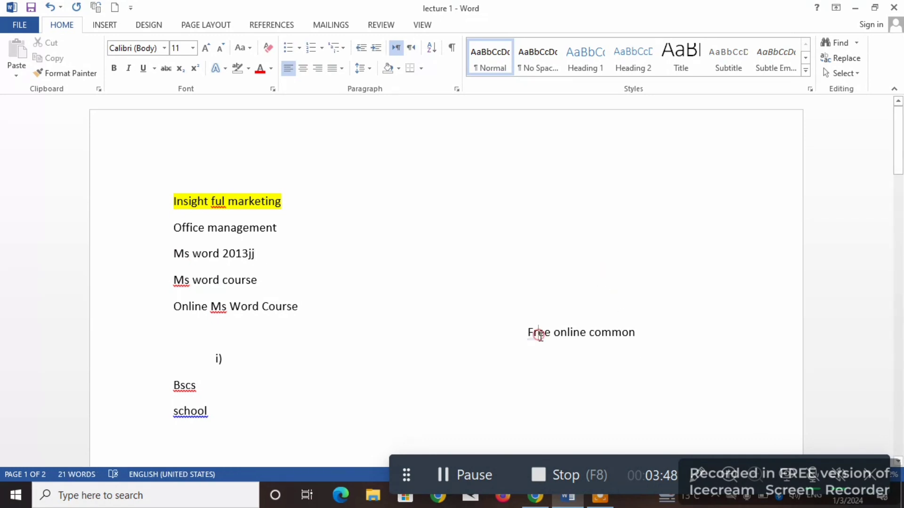
pyautogui.write('kkkkk')
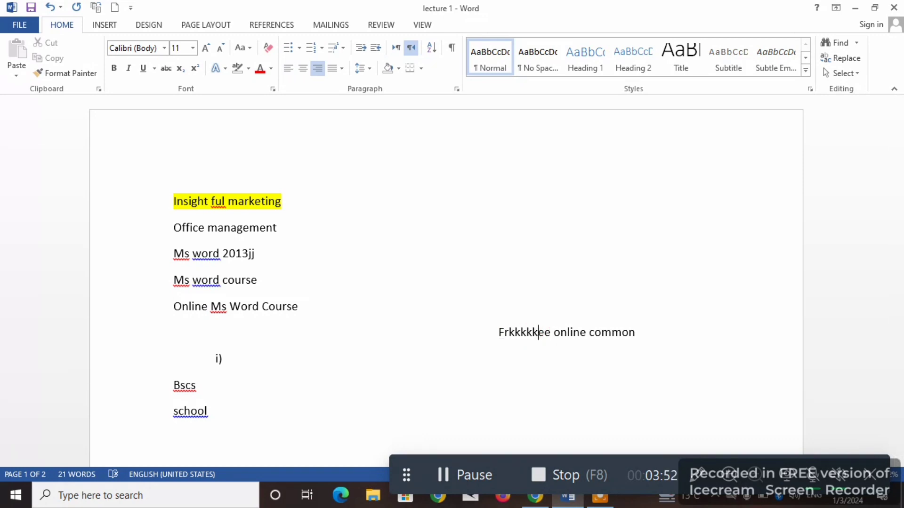
pyautogui.click(395, 49)
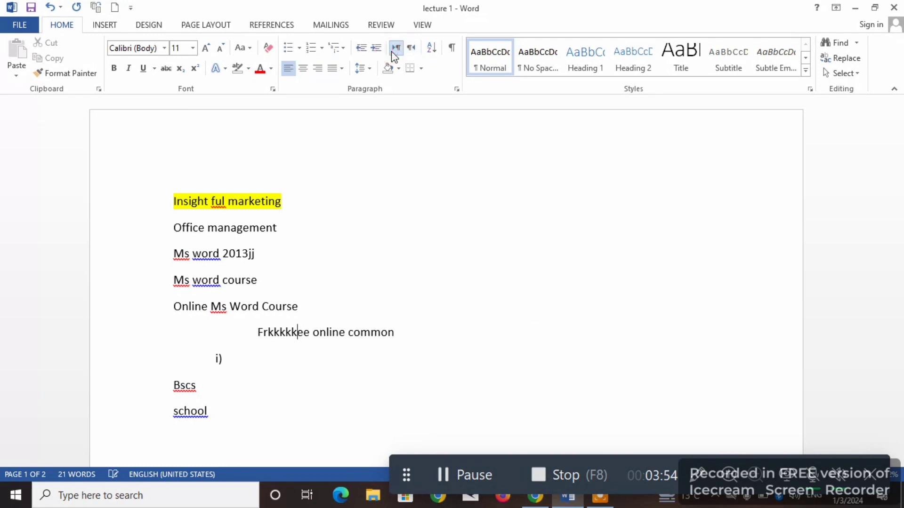
pyautogui.write('lllllll')
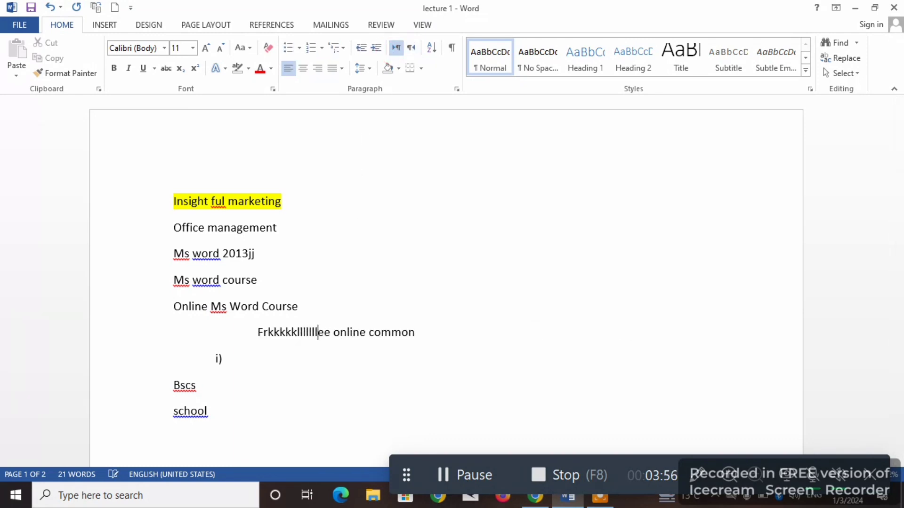
pyautogui.write('kkkkkkkkkkkk')
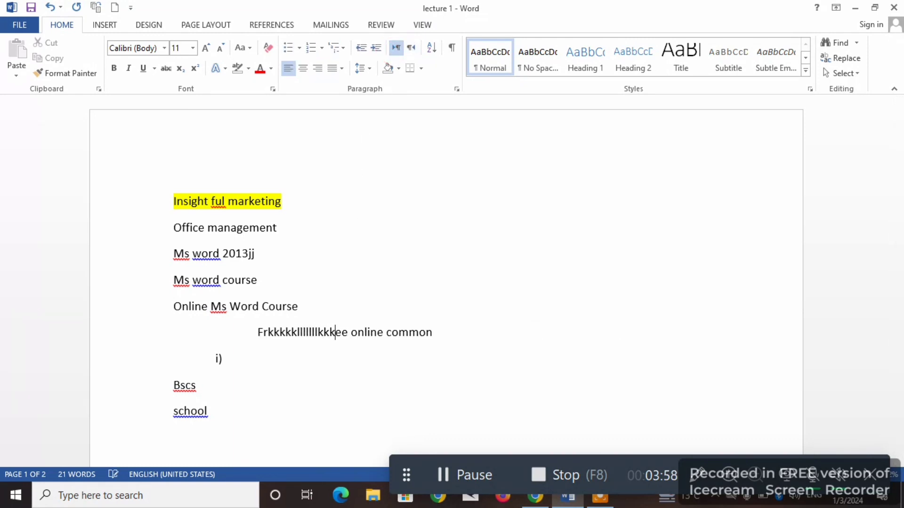
pyautogui.write('kkkkkkkkk')
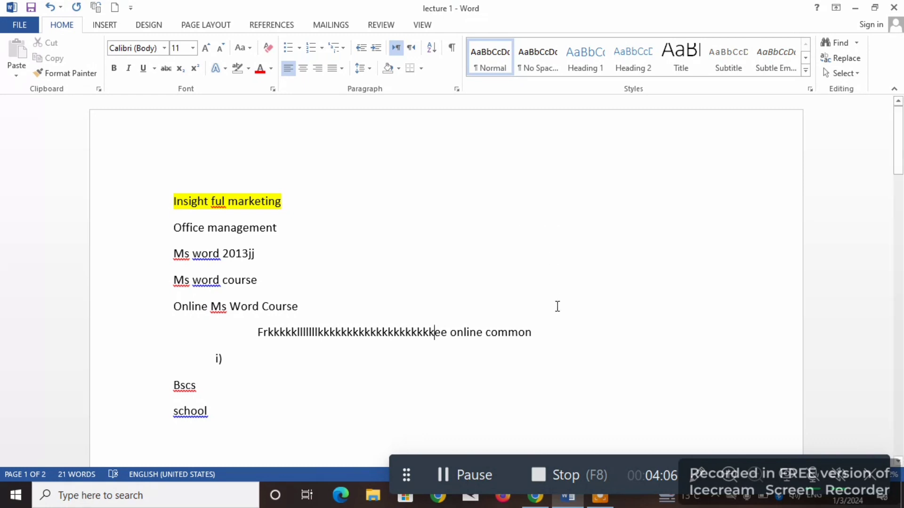
# - Shorten the "Online Ms Word Course" line to "Online Ms Word C" and remove the "Fr…ee online common" line below it
pyautogui.press('BackSpace')
pyautogui.press('BackSpace')
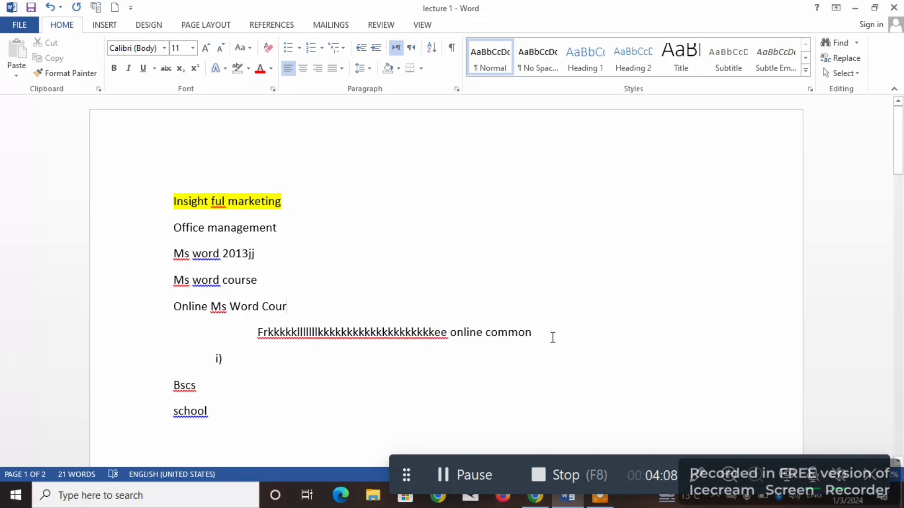
pyautogui.click(549, 337)
pyautogui.press('BackSpace')
pyautogui.press('BackSpace')
pyautogui.press('BackSpace')
pyautogui.press('BackSpace')
pyautogui.press('BackSpace')
pyautogui.press('BackSpace')
pyautogui.press('BackSpace')
pyautogui.press('BackSpace')
pyautogui.press('BackSpace')
pyautogui.press('BackSpace')
pyautogui.press('BackSpace')
pyautogui.press('BackSpace')
pyautogui.press('BackSpace')
pyautogui.press('BackSpace')
pyautogui.press('BackSpace')
pyautogui.press('BackSpace')
pyautogui.press('BackSpace')
pyautogui.press('BackSpace')
pyautogui.press('BackSpace')
pyautogui.press('BackSpace')
pyautogui.press('BackSpace')
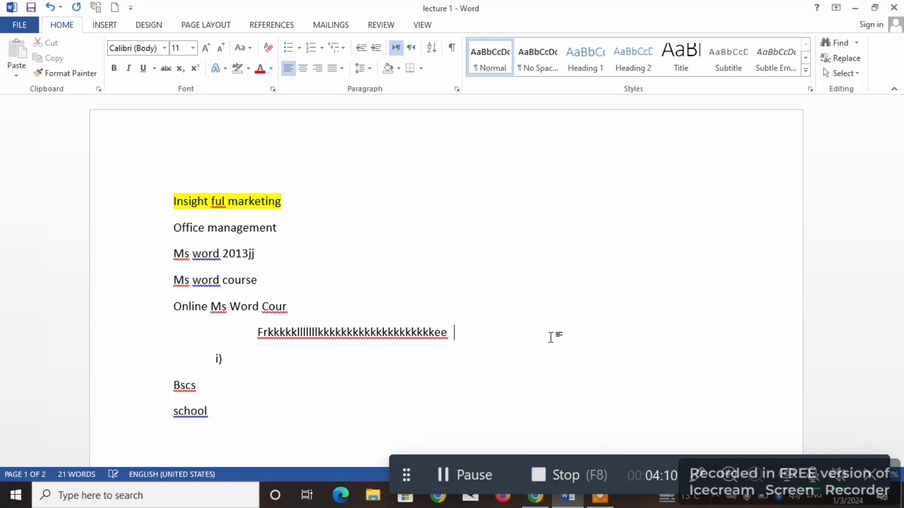
pyautogui.press('BackSpace')
pyautogui.press('BackSpace')
pyautogui.press('BackSpace')
pyautogui.press('BackSpace')
pyautogui.press('BackSpace')
pyautogui.press('BackSpace')
pyautogui.press('BackSpace')
pyautogui.press('BackSpace')
pyautogui.press('BackSpace')
pyautogui.press('BackSpace')
pyautogui.press('BackSpace')
pyautogui.press('BackSpace')
pyautogui.press('BackSpace')
pyautogui.press('BackSpace')
pyautogui.press('BackSpace')
pyautogui.press('BackSpace')
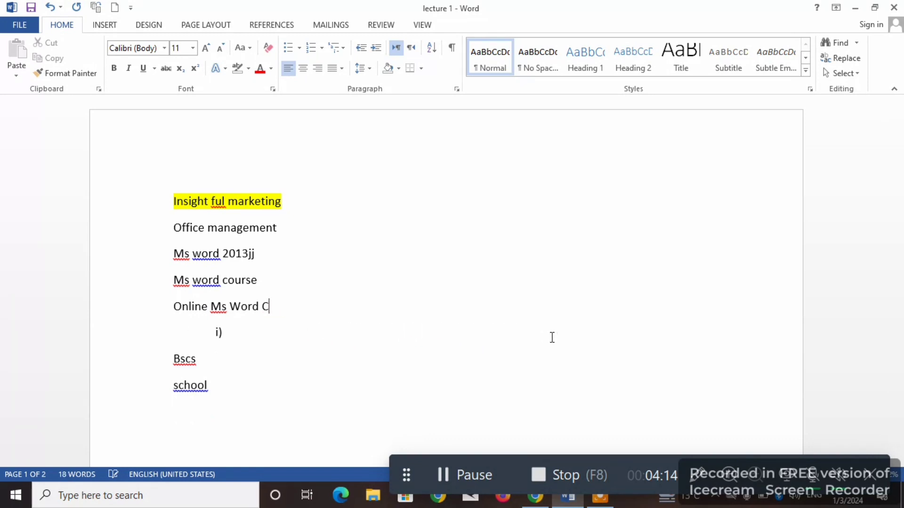
# - Enter four sample first names on separate lines below the "Online Ms Word C" line
pyautogui.press('Return')
pyautogui.write('ai')
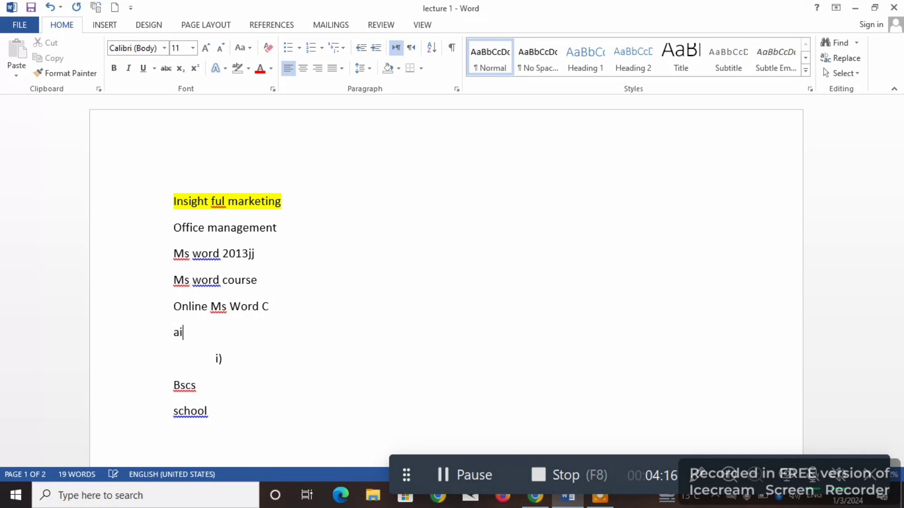
pyautogui.press('BackSpace')
pyautogui.write('lohamza ')
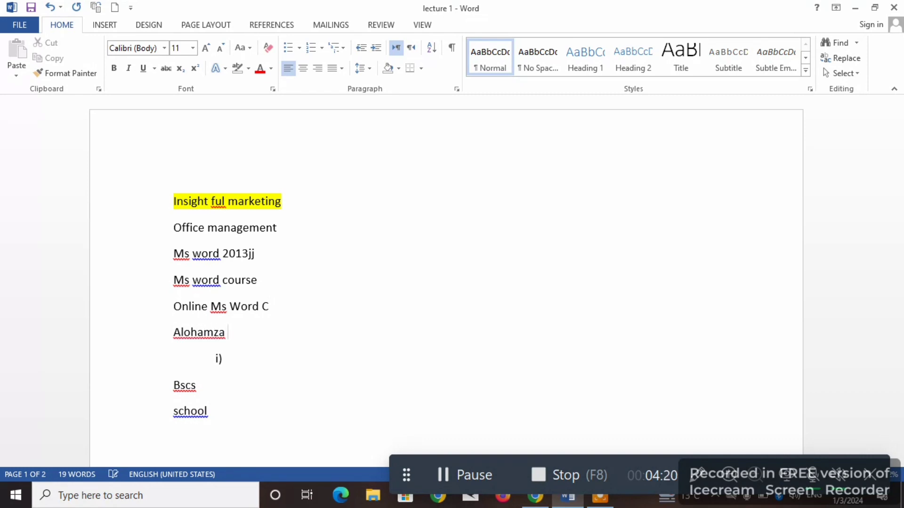
pyautogui.write('khan')
pyautogui.press('BackSpace')
pyautogui.press('BackSpace')
pyautogui.press('BackSpace')
pyautogui.press('BackSpace')
pyautogui.press('BackSpace')
pyautogui.press('BackSpace')
pyautogui.press('BackSpace')
pyautogui.press('BackSpace')
pyautogui.press('BackSpace')
pyautogui.press('BackSpace')
pyautogui.press('BackSpace')
pyautogui.click(477, 476)
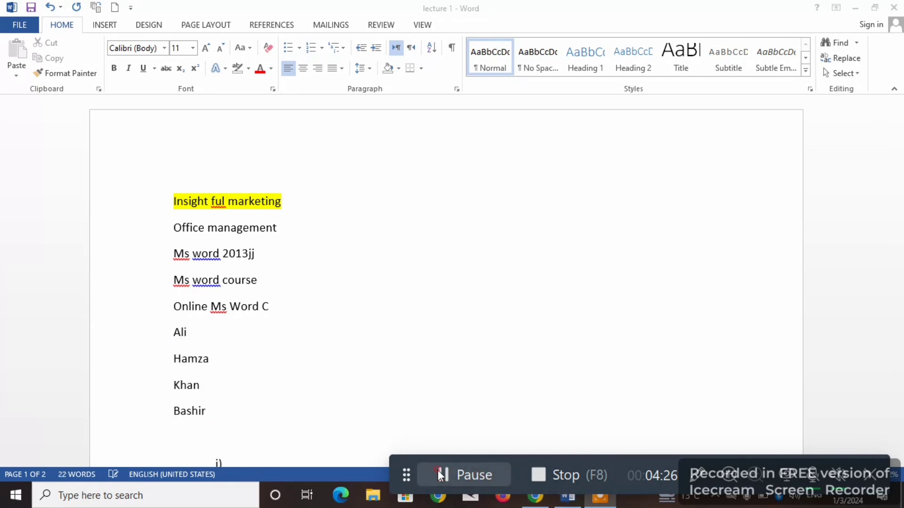
# - Sort the four name lines by paragraph as text in descending order, with no header row
pyautogui.click(212, 410)
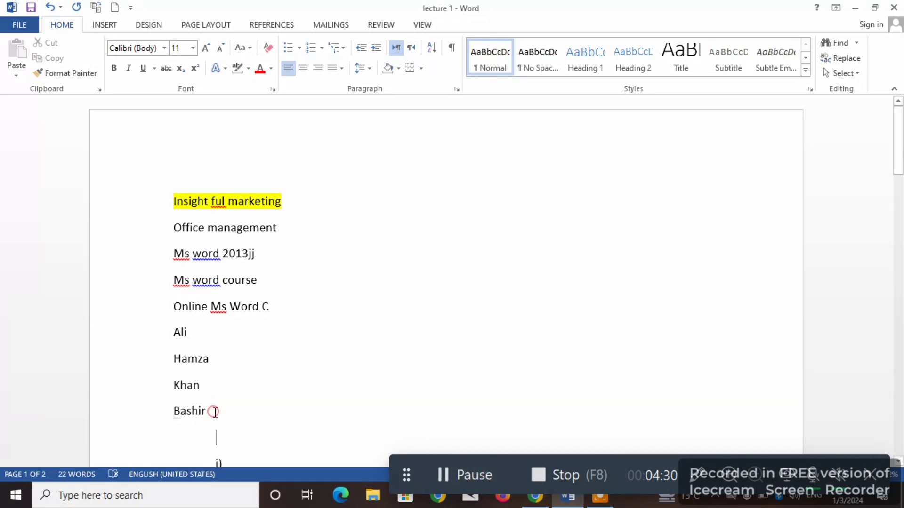
pyautogui.moveTo(213, 412); pyautogui.dragTo(177, 341)
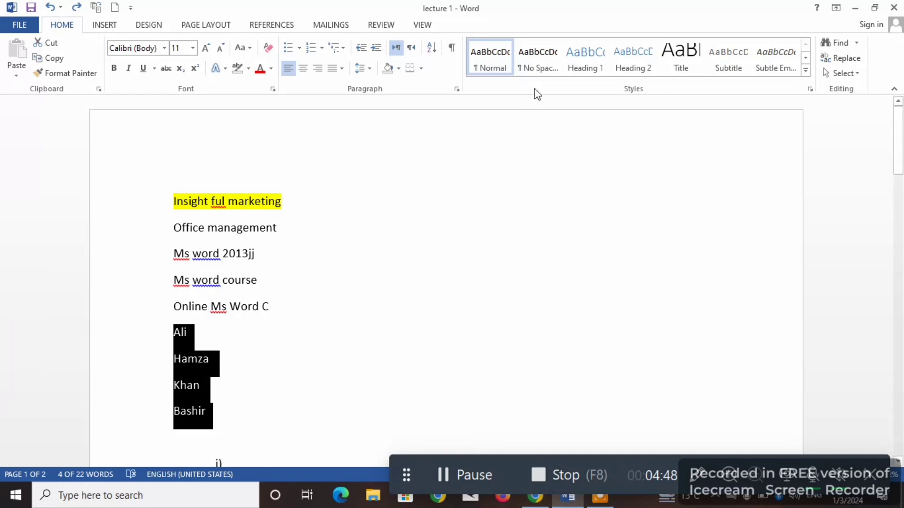
pyautogui.click(432, 48)
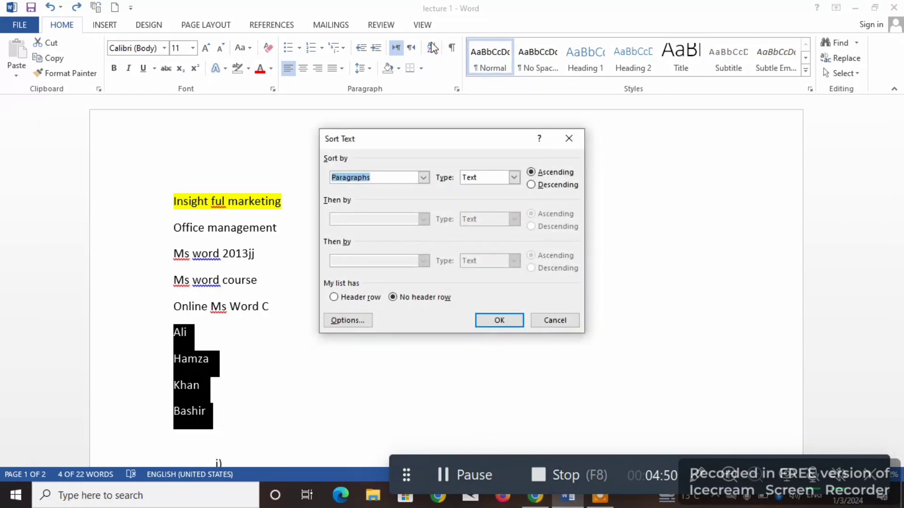
pyautogui.click(531, 185)
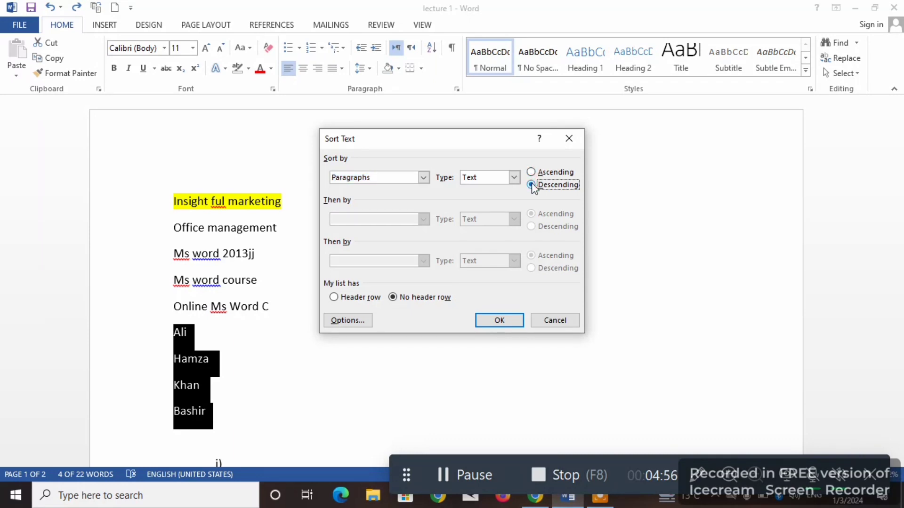
pyautogui.click(499, 321)
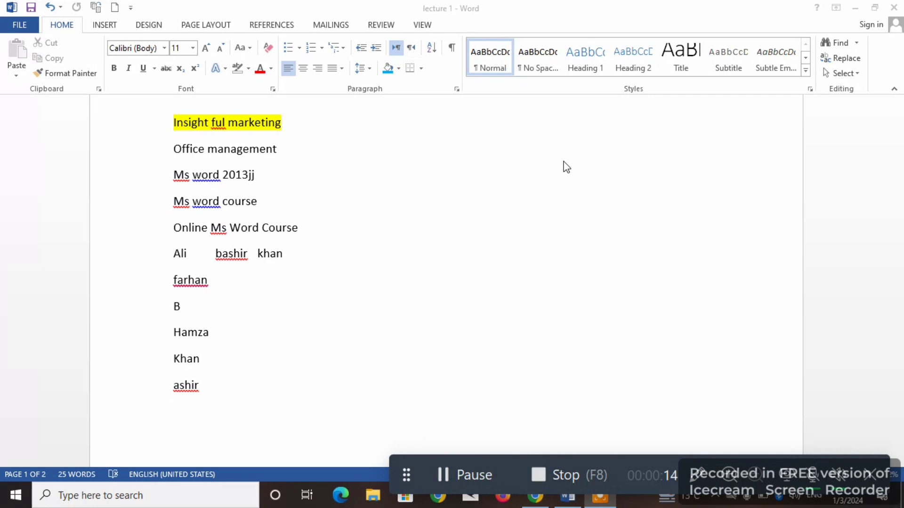
# - Show the paragraph marks and other hidden formatting symbols in the document, and hide them again
pyautogui.click(451, 47)
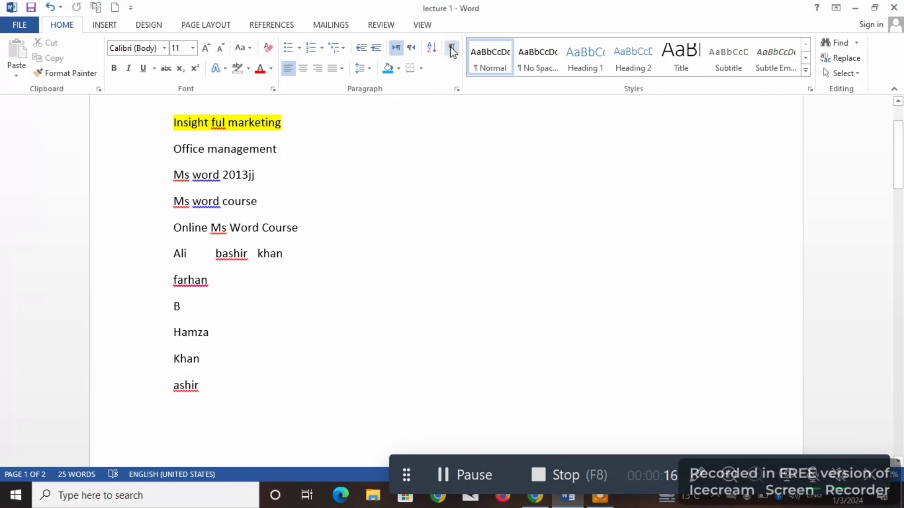
pyautogui.click(450, 47)
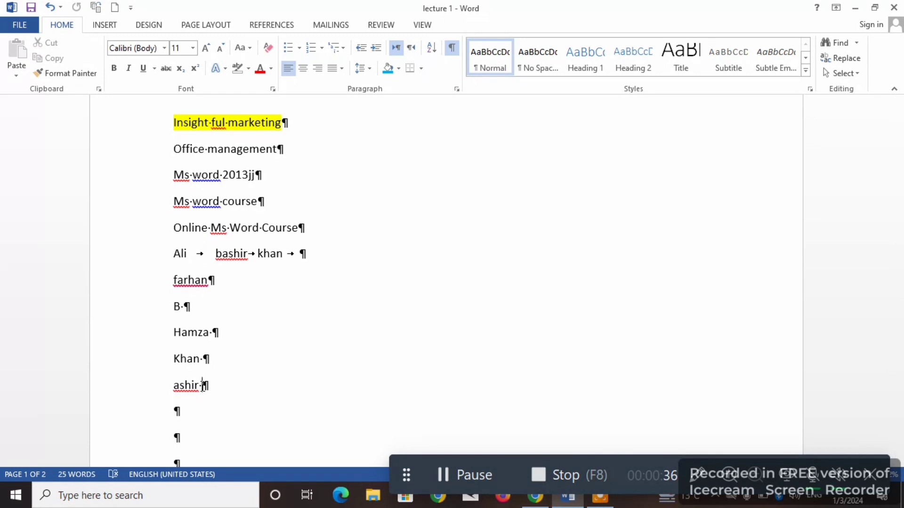
pyautogui.click(452, 48)
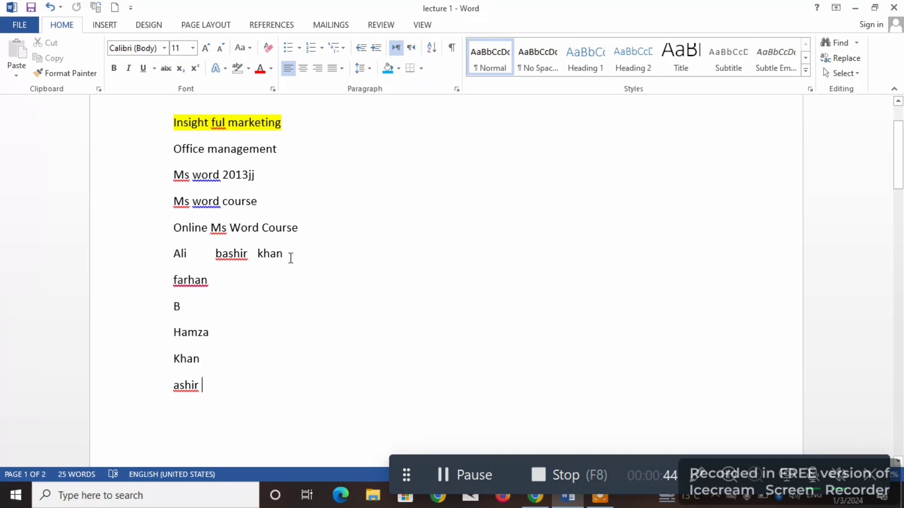
# - Try centered and right alignment on the "Online Ms Word Course" line, and return it to left alignment
pyautogui.moveTo(298, 228); pyautogui.dragTo(174, 236)
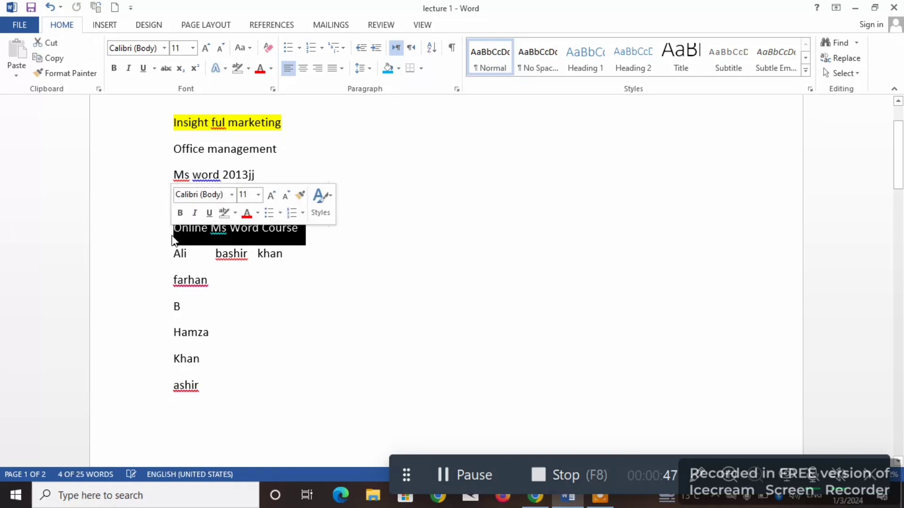
pyautogui.click(302, 71)
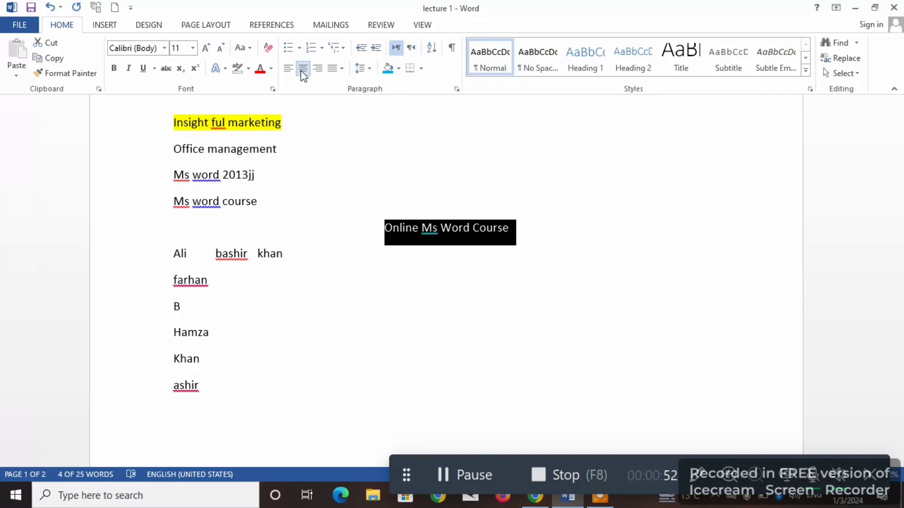
pyautogui.click(323, 72)
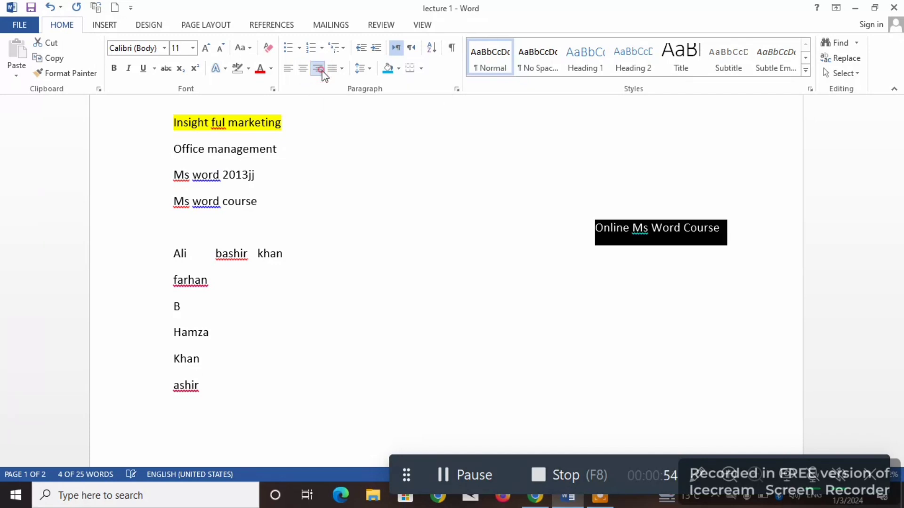
pyautogui.click(288, 69)
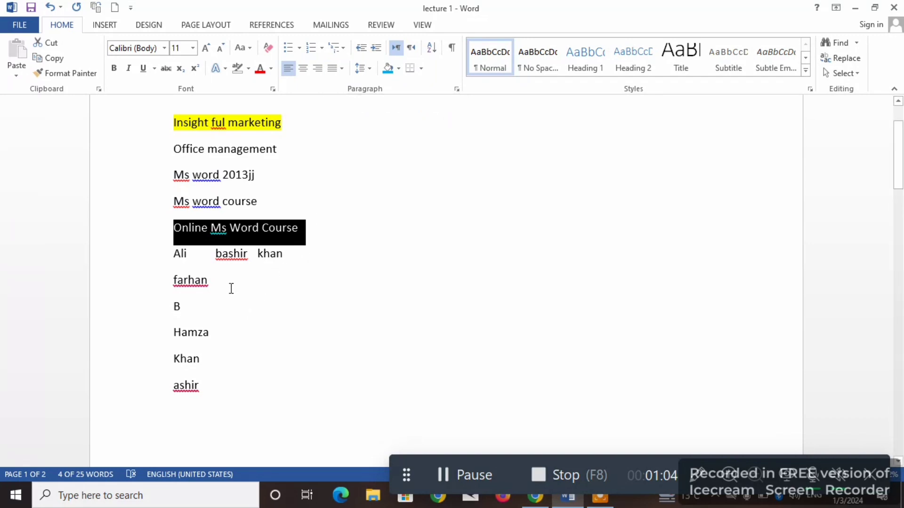
# - Generate one paragraph of sample text with =rand(1) on a new line below the row of tab-separated names
pyautogui.click(317, 245)
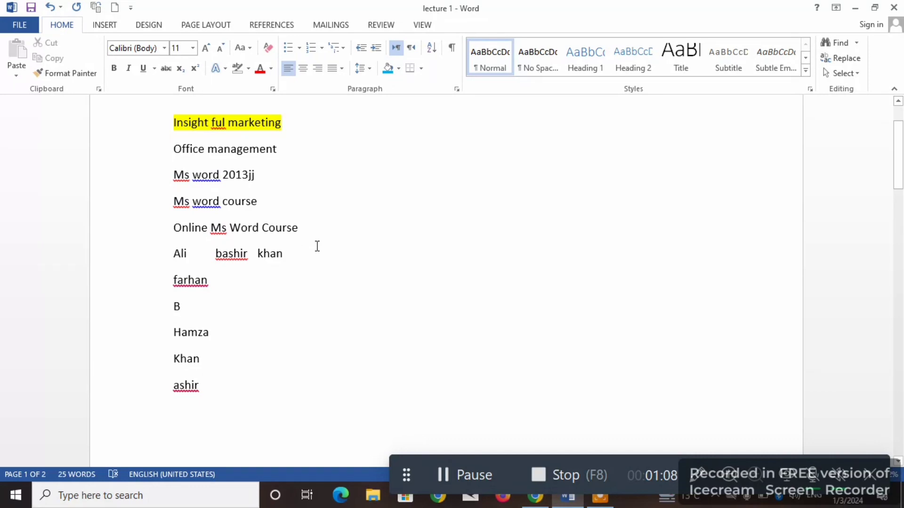
pyautogui.press('Return')
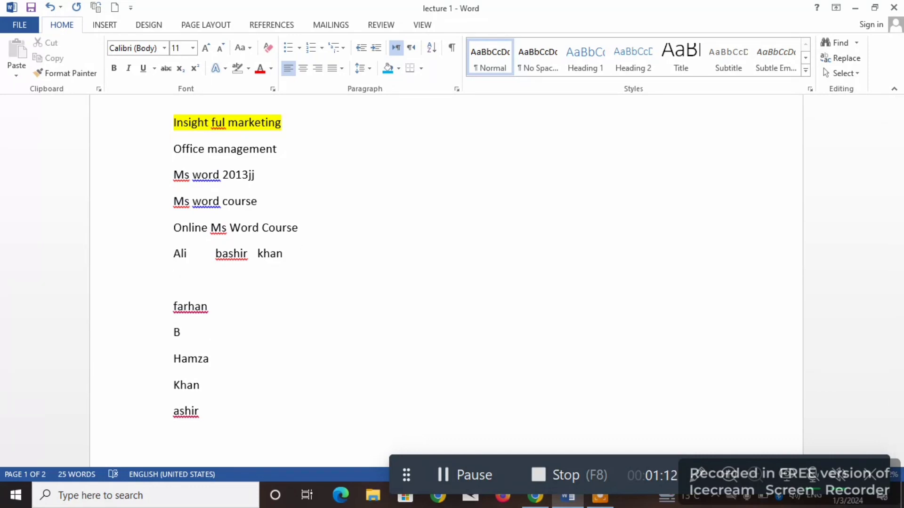
pyautogui.write('=rand(1)')
pyautogui.press('Return')
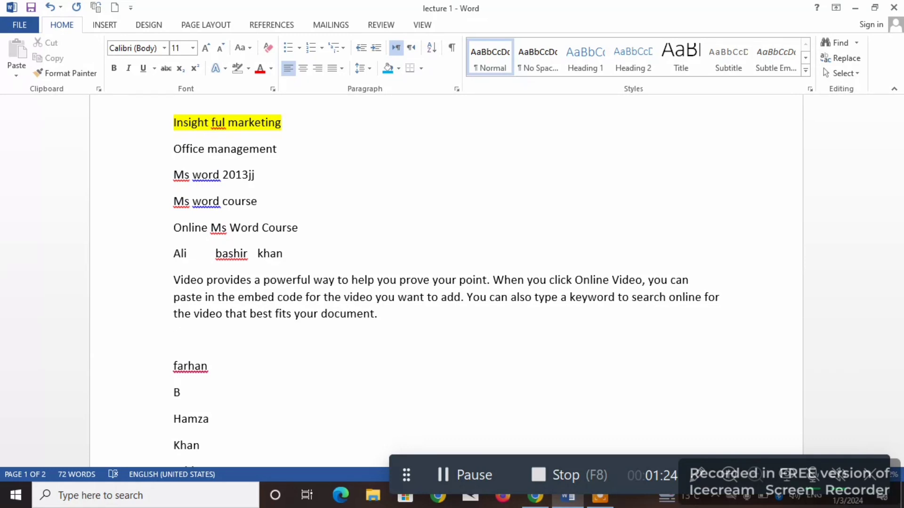
# - Apply Justify and Justify High to the sample video paragraph, and settle on Justify Medium
pyautogui.moveTo(385, 316); pyautogui.dragTo(186, 283)
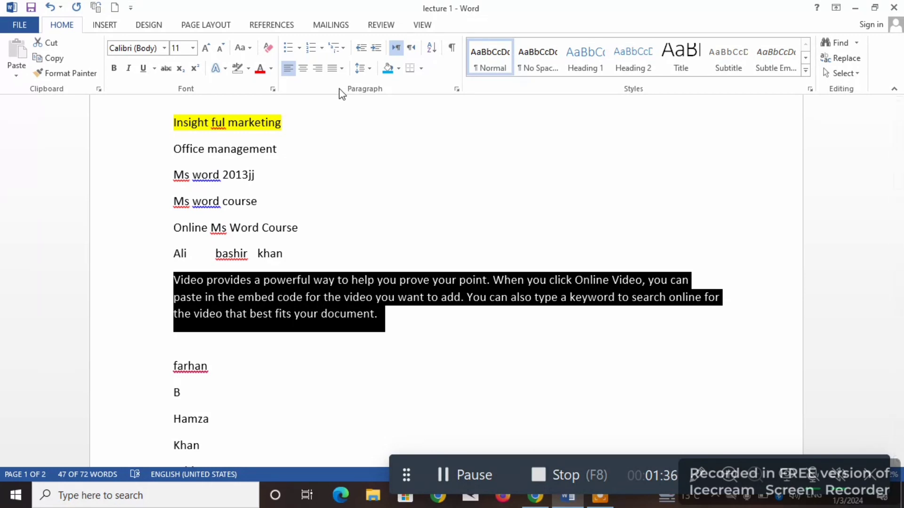
pyautogui.click(344, 72)
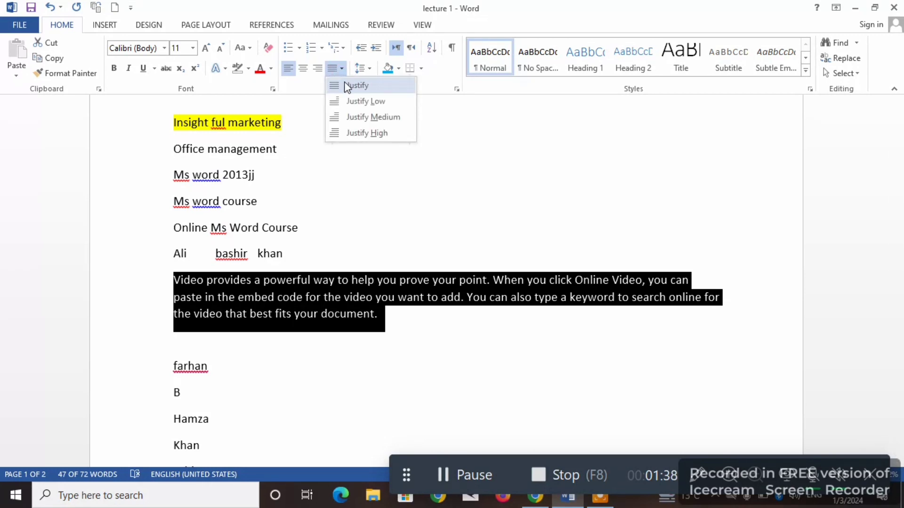
pyautogui.click(343, 85)
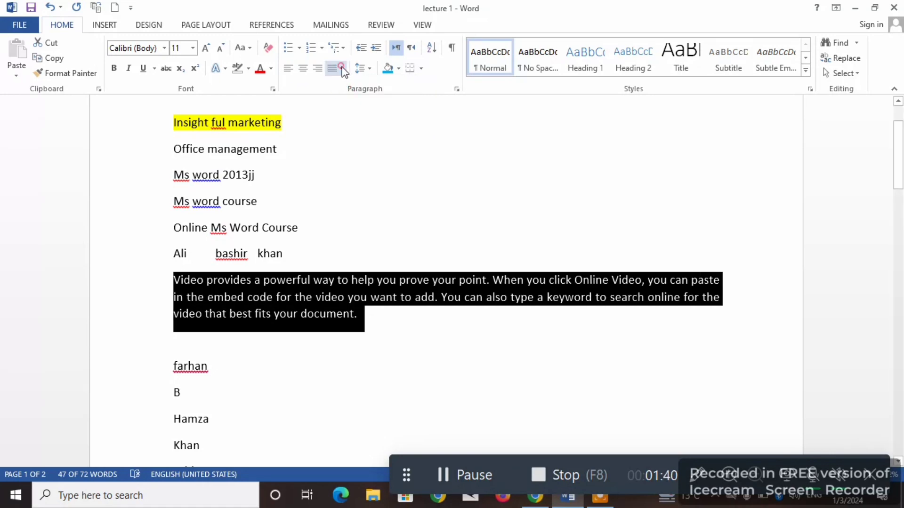
pyautogui.click(342, 70)
pyautogui.click(358, 134)
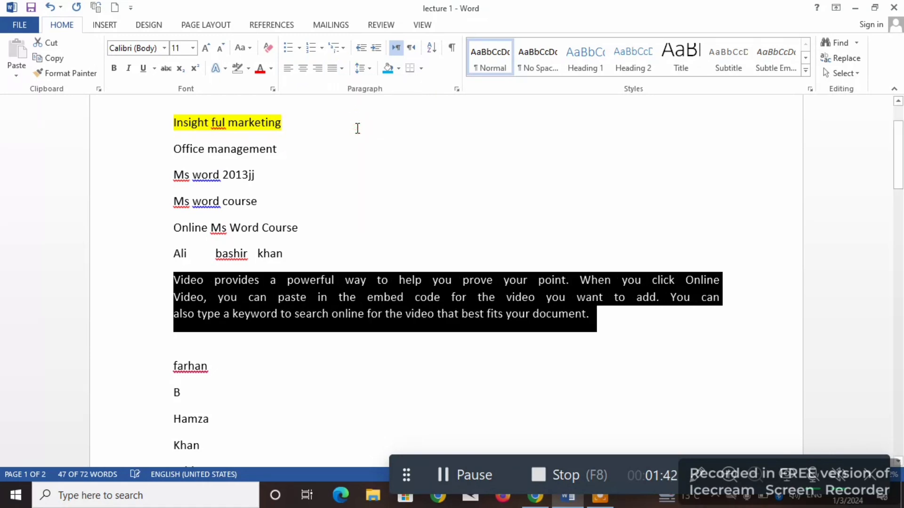
pyautogui.click(343, 71)
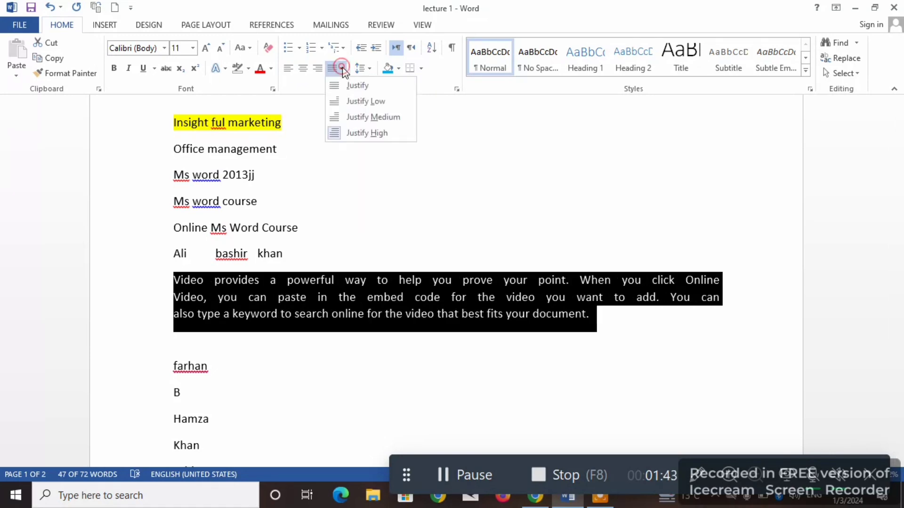
pyautogui.click(353, 118)
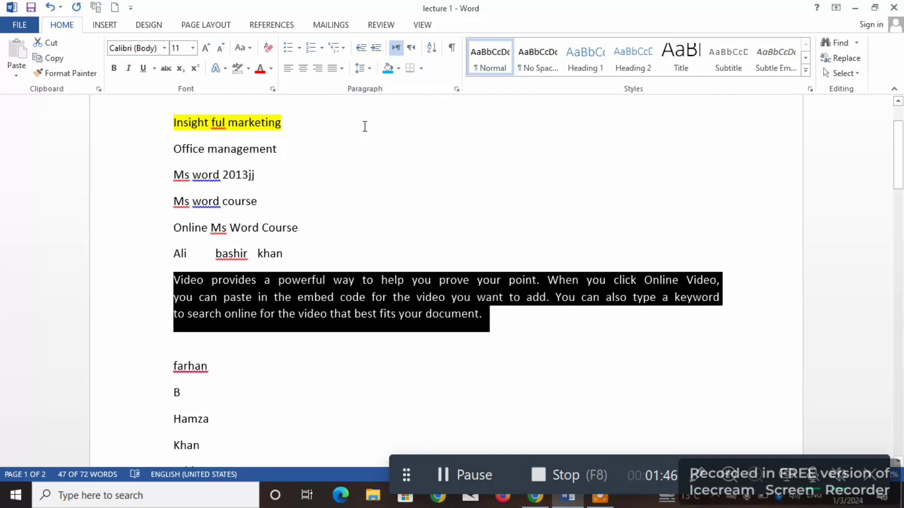
# - Preview the wider line spacing choices, such as 2.5, on the sample video paragraph without applying one
pyautogui.click(369, 69)
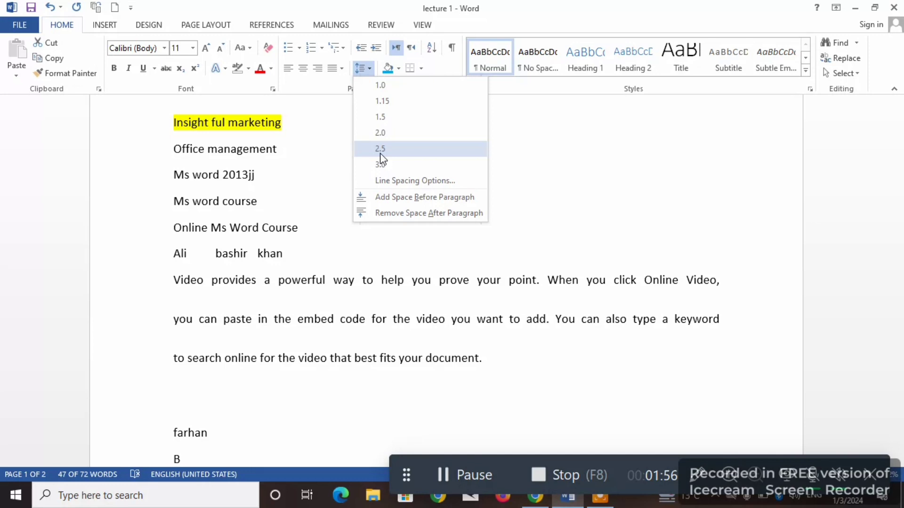
pyautogui.click(521, 147)
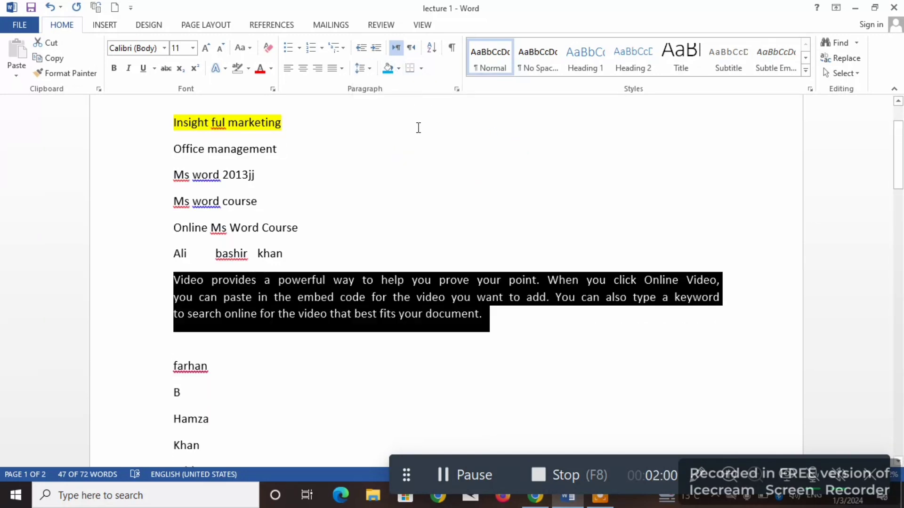
# - Shade the "Online Ms Word Course" line with Blue-Gray, Text 2, Darker 50%
pyautogui.click(301, 229)
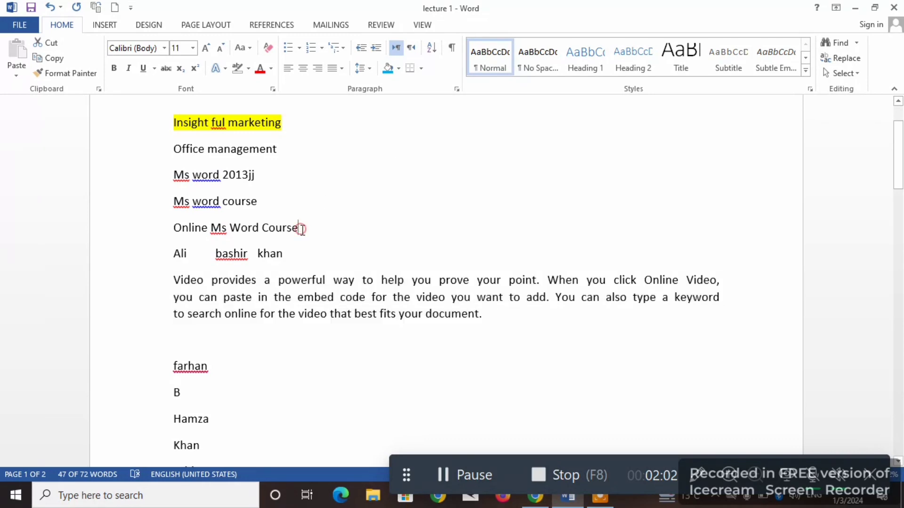
pyautogui.moveTo(301, 229); pyautogui.dragTo(174, 229)
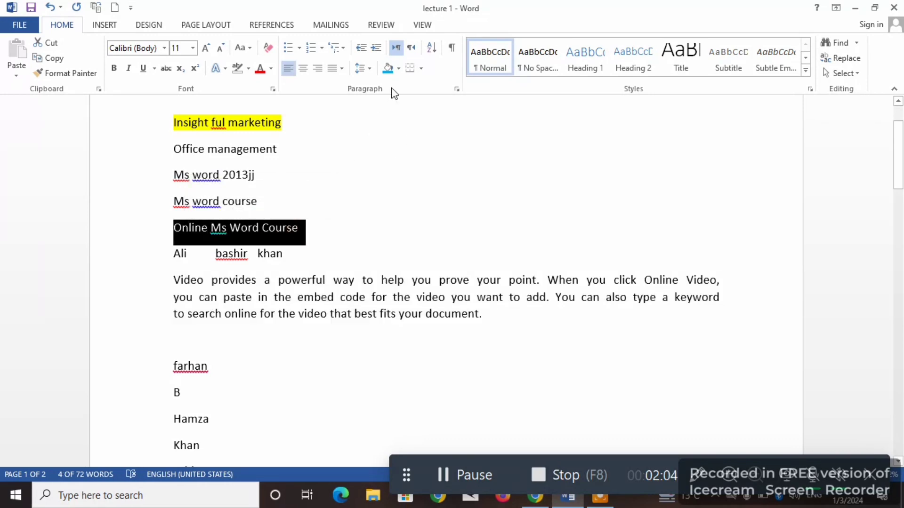
pyautogui.click(399, 68)
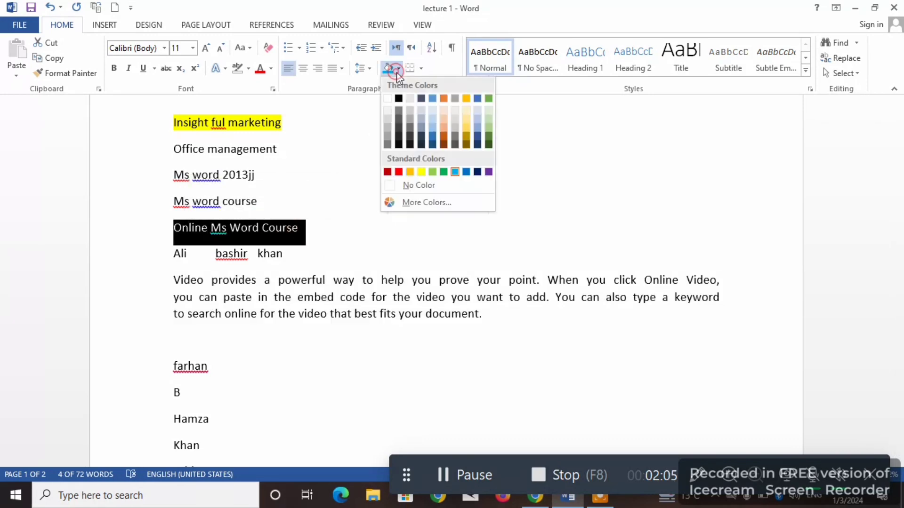
pyautogui.click(417, 141)
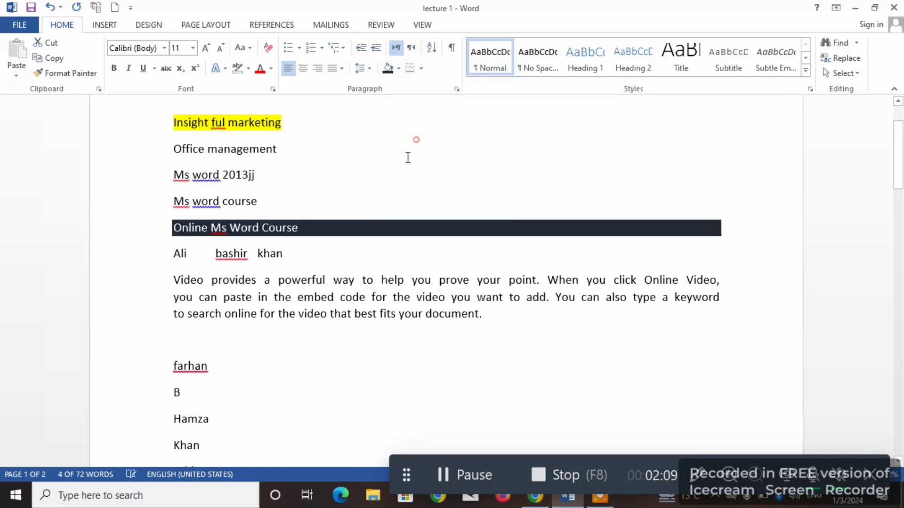
pyautogui.click(231, 366)
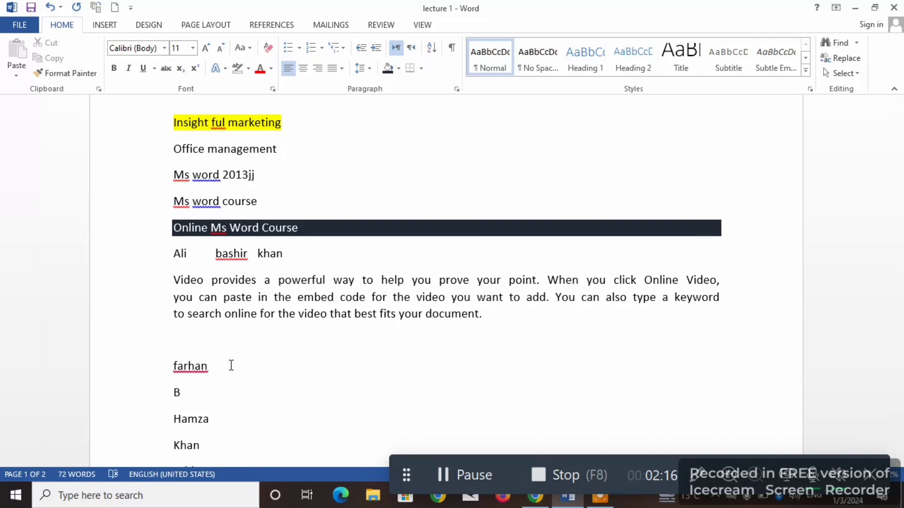
# - Preview All Borders on the name lines below the sample video paragraph without applying them
pyautogui.moveTo(202, 451); pyautogui.dragTo(186, 372)
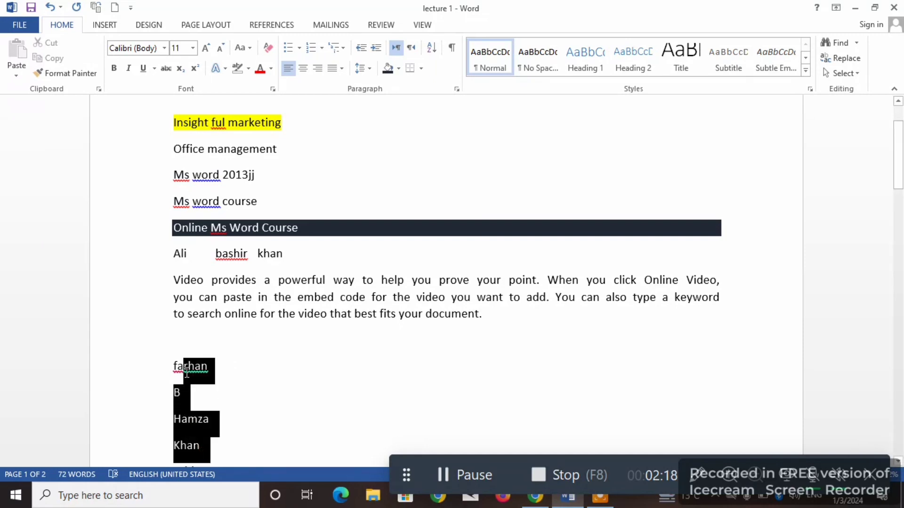
pyautogui.click(420, 70)
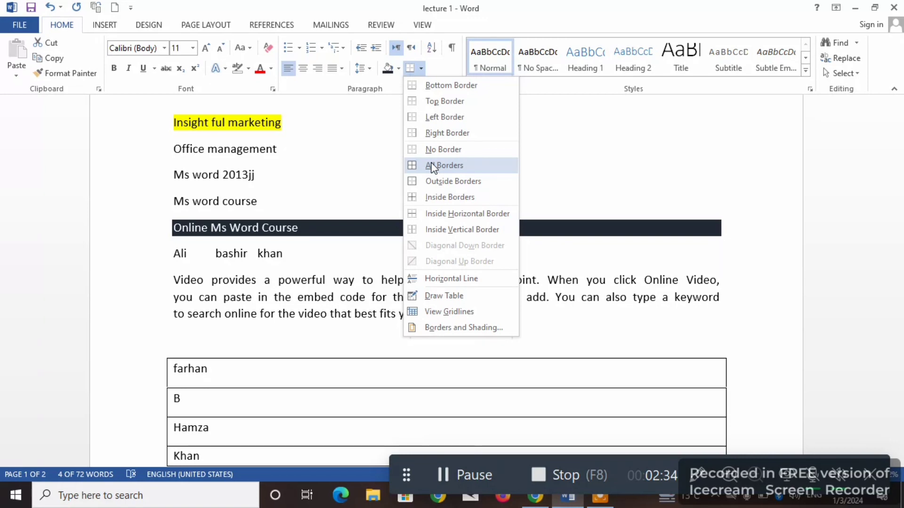
pyautogui.click(432, 166)
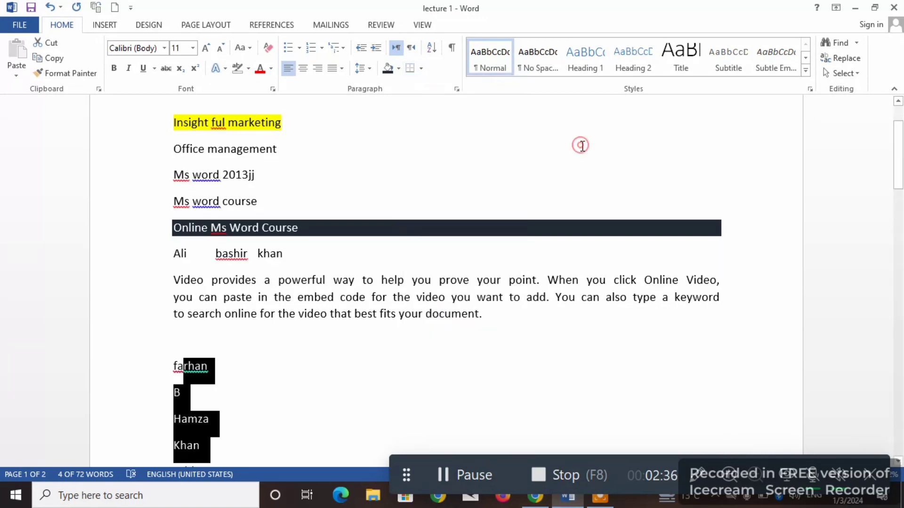